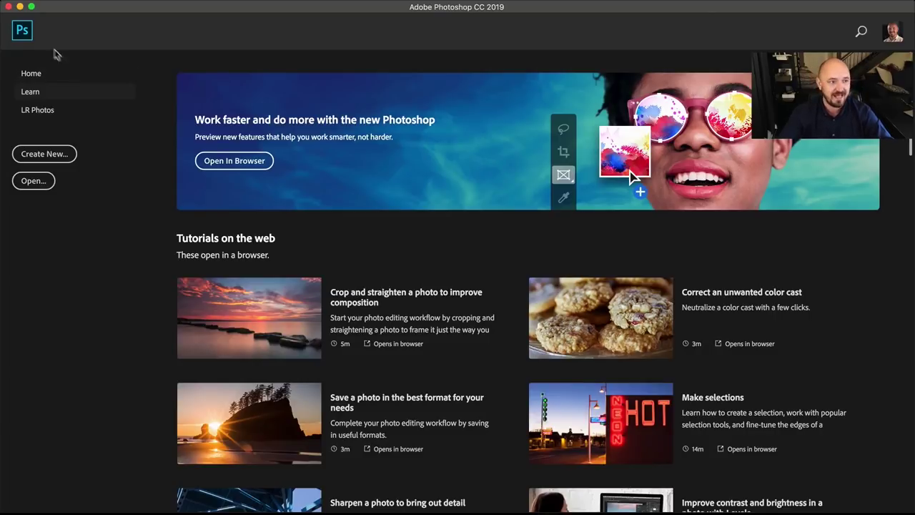
# Open sample-image-tamara-bellis.jpg from the assets folder
pyautogui.click(22, 30)
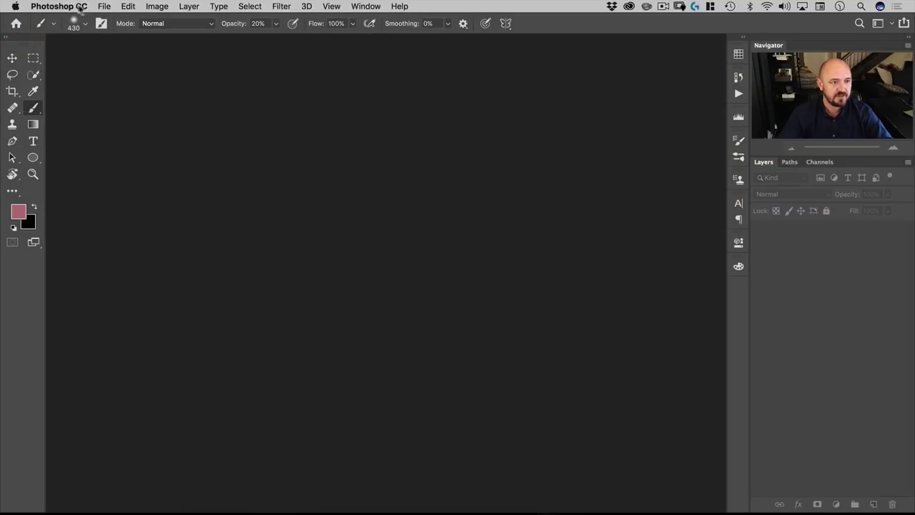
pyautogui.click(104, 6)
pyautogui.click(109, 28)
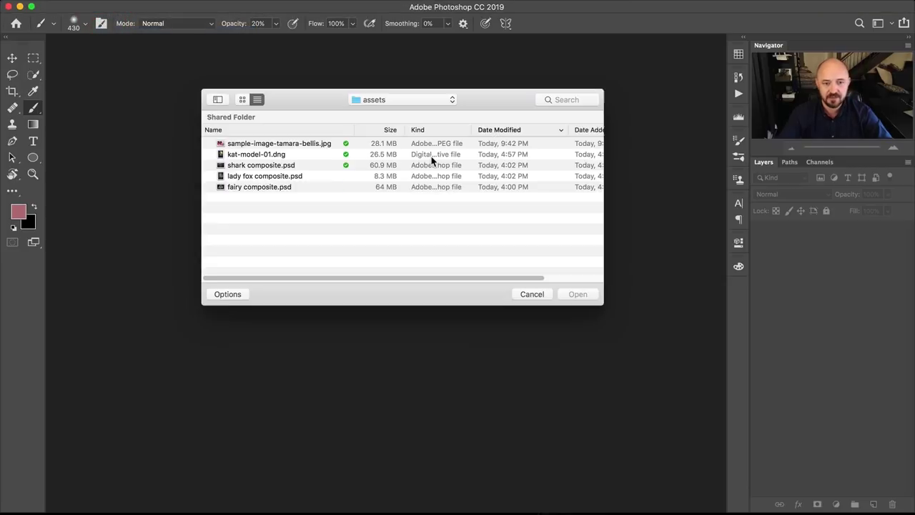
pyautogui.click(303, 144)
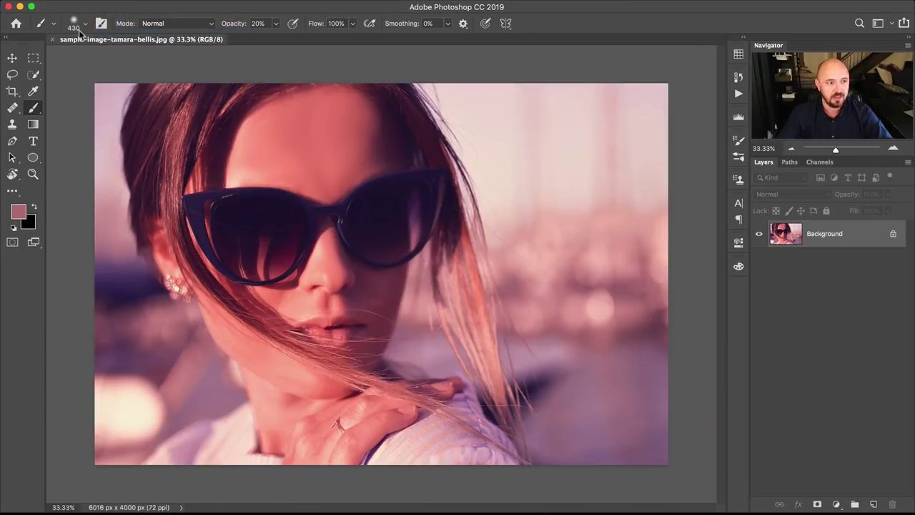
# Float the photo in its own document window and zoom out two steps
pyautogui.moveTo(91, 43); pyautogui.dragTo(137, 50)
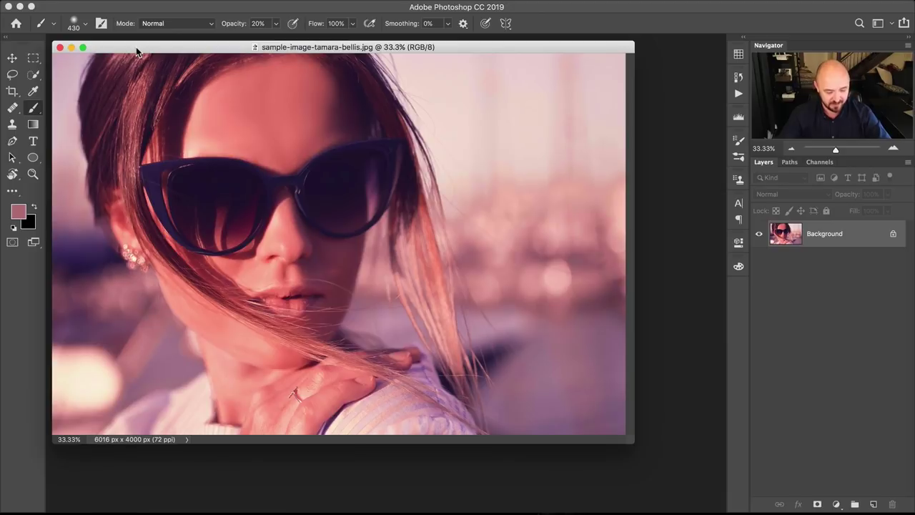
pyautogui.press('super')
pyautogui.press('super+space')
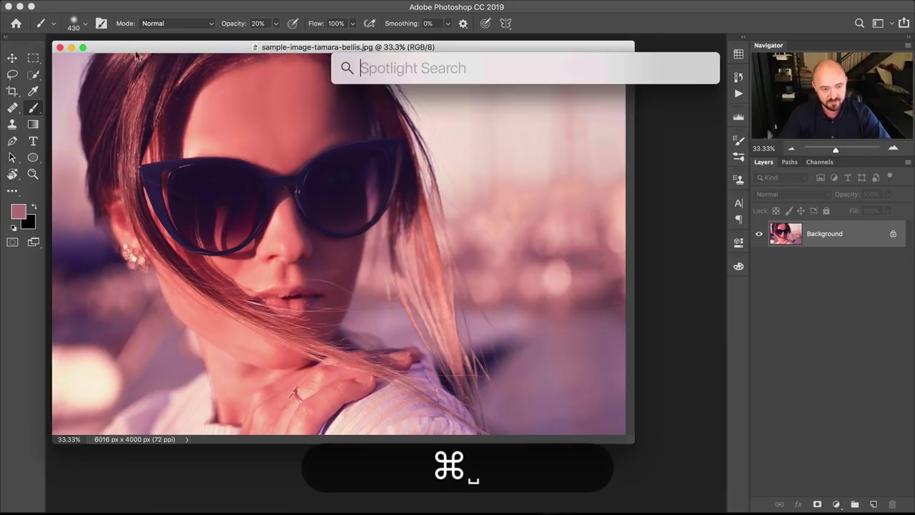
pyautogui.press('super+space')
pyautogui.keyDown('alt'); pyautogui.keyDown('super'); pyautogui.click(159, 103); pyautogui.keyUp('super'); pyautogui.keyUp('alt')
pyautogui.keyDown('alt'); pyautogui.keyDown('super'); pyautogui.click(160, 107); pyautogui.keyUp('super'); pyautogui.keyUp('alt')
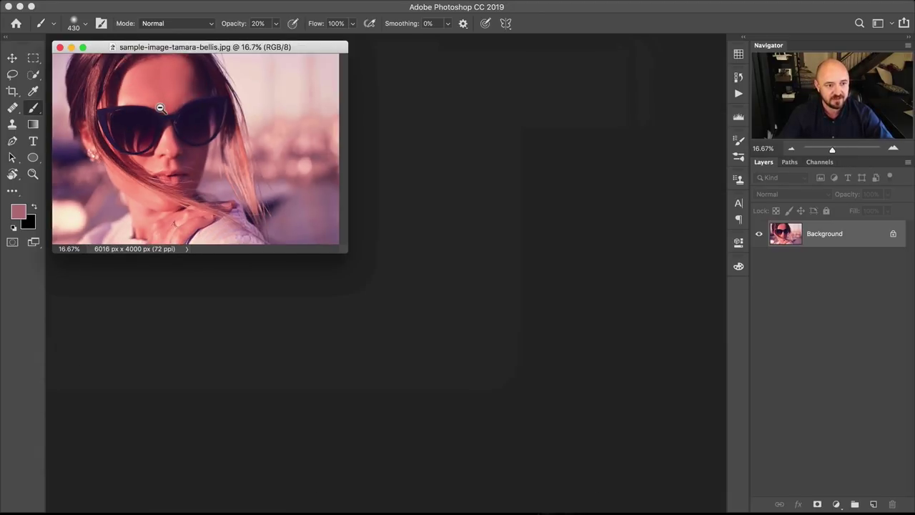
pyautogui.press('alt+super')
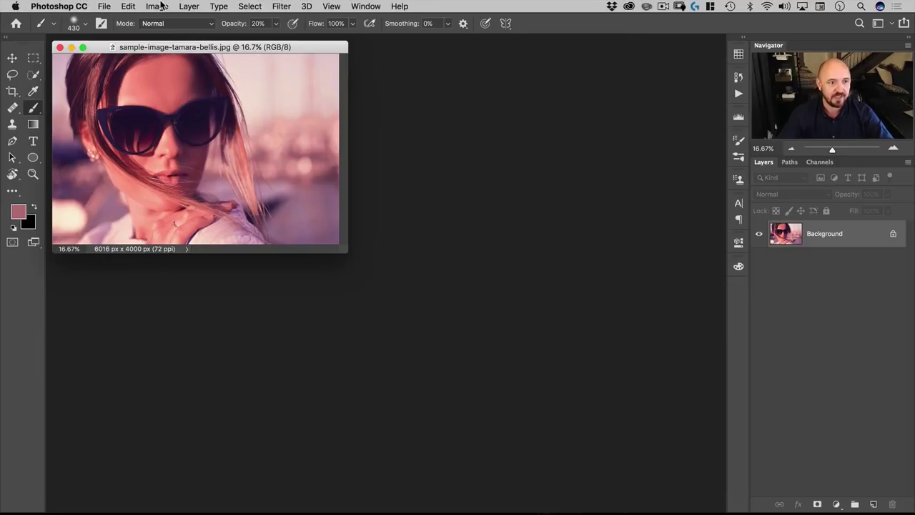
# Open Image > Adjustments > Curves and move the dialog beside the photo
pyautogui.click(157, 6)
pyautogui.moveTo(161, 38)
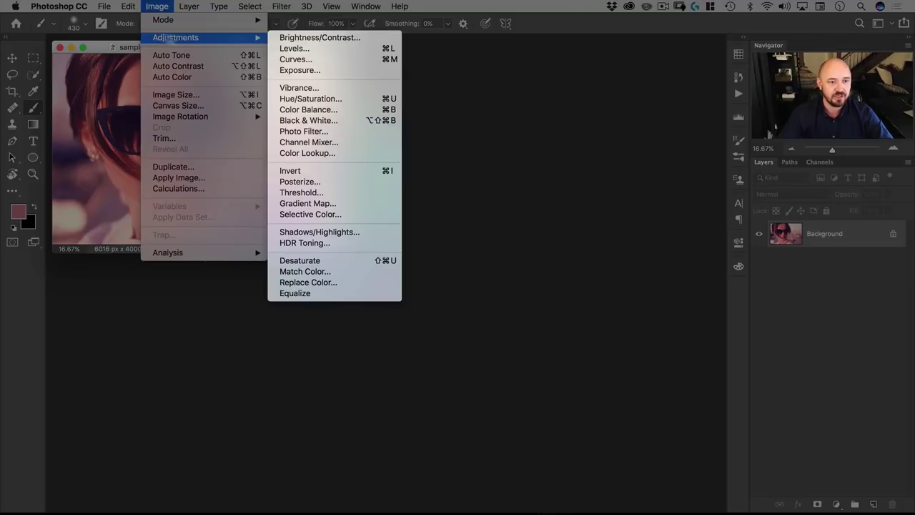
pyautogui.click(314, 60)
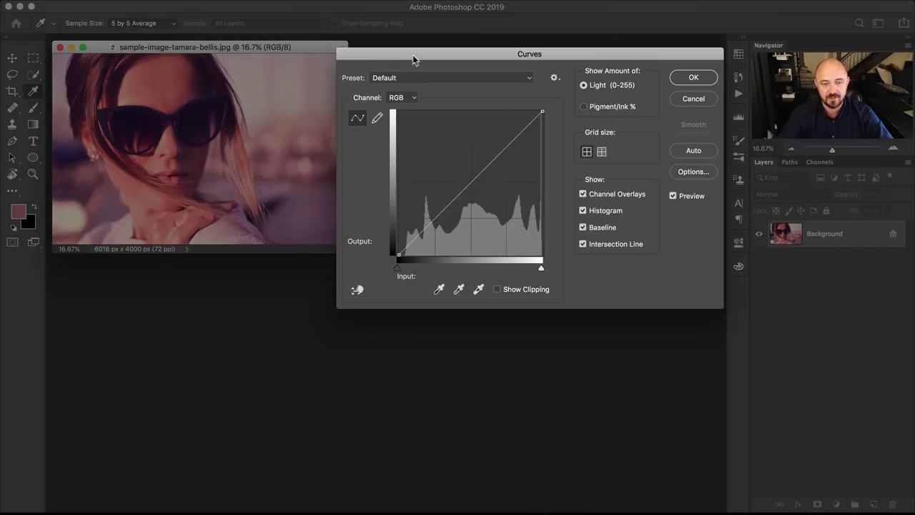
pyautogui.moveTo(412, 54); pyautogui.dragTo(363, 46)
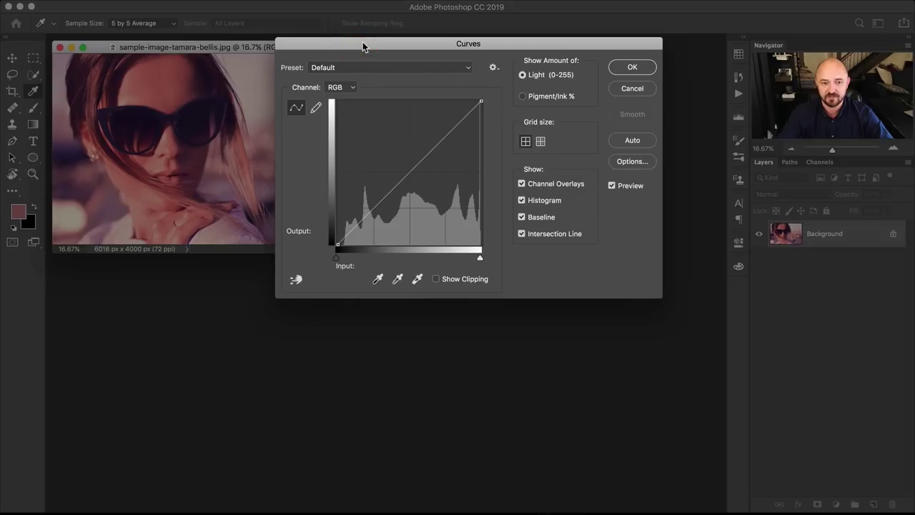
pyautogui.moveTo(362, 42); pyautogui.dragTo(382, 41)
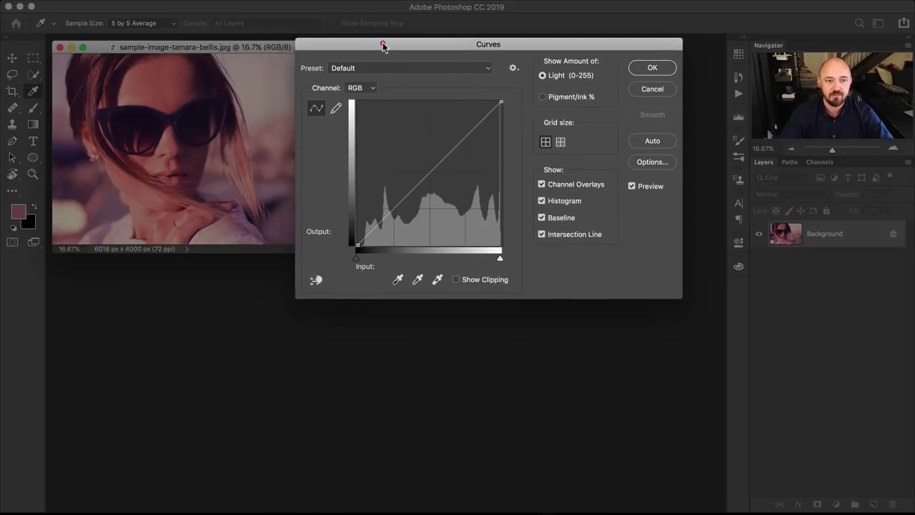
# Try a brightening S-curve, then remove both points to straighten the curve
pyautogui.moveTo(454, 145); pyautogui.dragTo(474, 112)
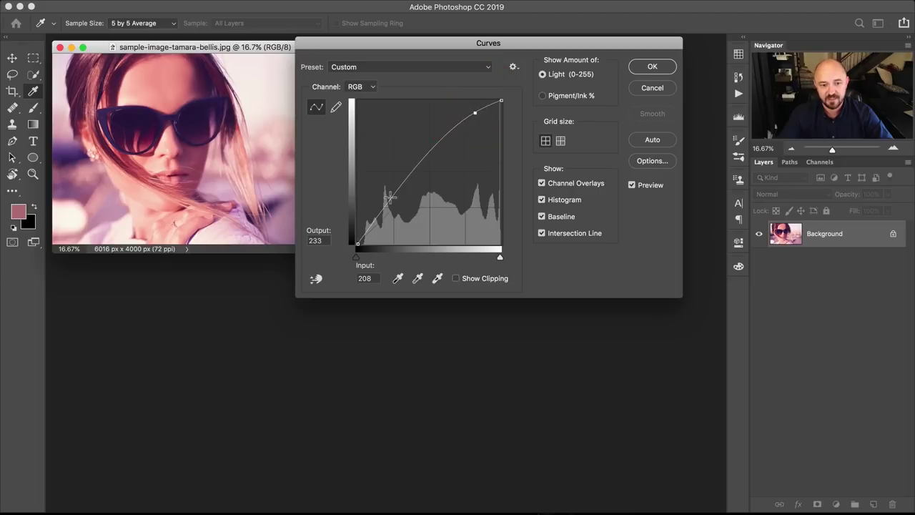
pyautogui.moveTo(389, 196); pyautogui.dragTo(393, 219)
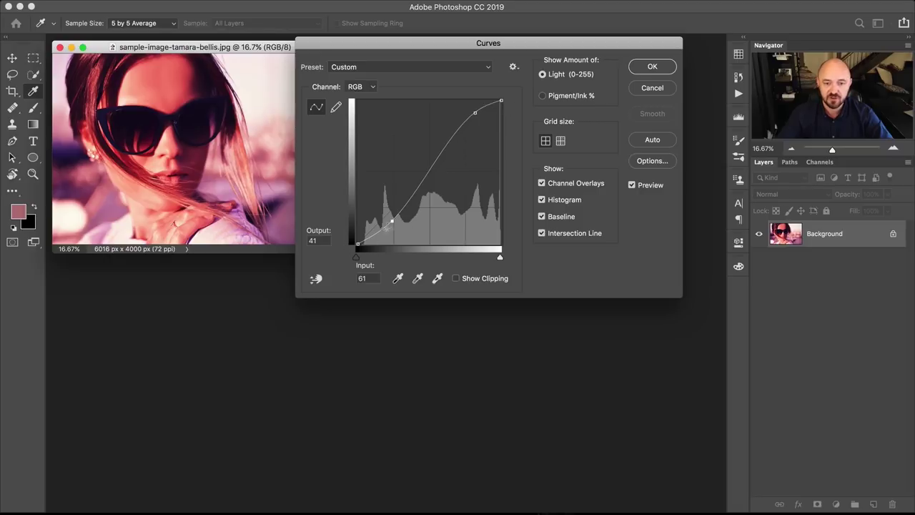
pyautogui.moveTo(395, 221); pyautogui.dragTo(363, 23)
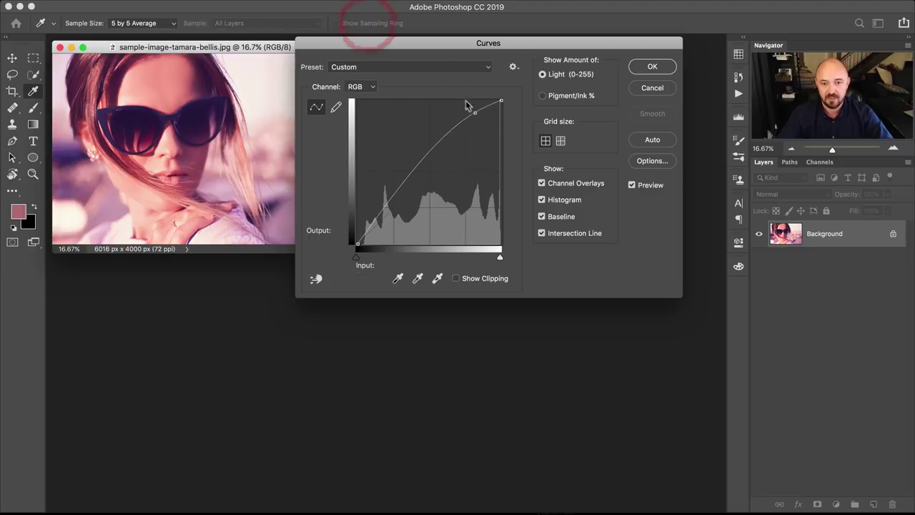
pyautogui.moveTo(474, 113); pyautogui.dragTo(465, 16)
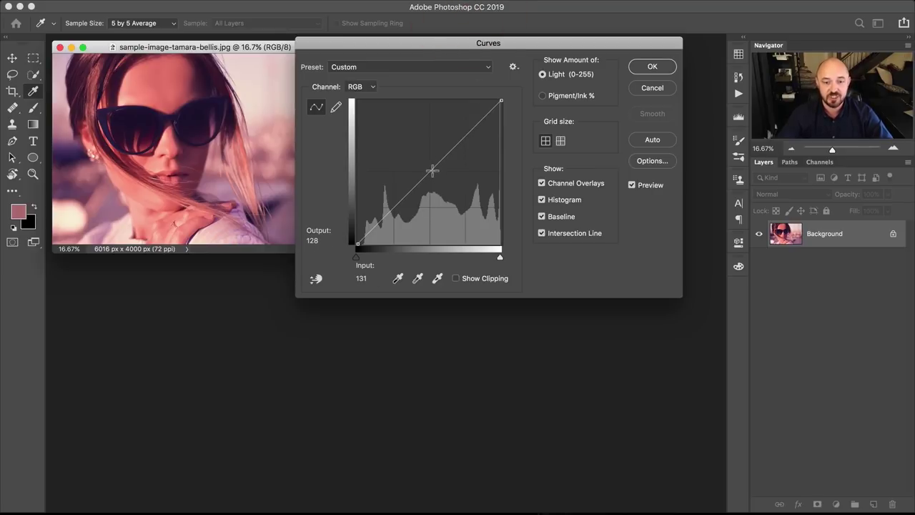
# Set a single RGB midpoint to Input 100, Output 136, keeping the Light (0-255) display
pyautogui.moveTo(429, 170)
pyautogui.mouseDown()
pyautogui.moveTo(441, 190)
pyautogui.moveTo(419, 148)
pyautogui.moveTo(418, 157)
pyautogui.mouseUp()
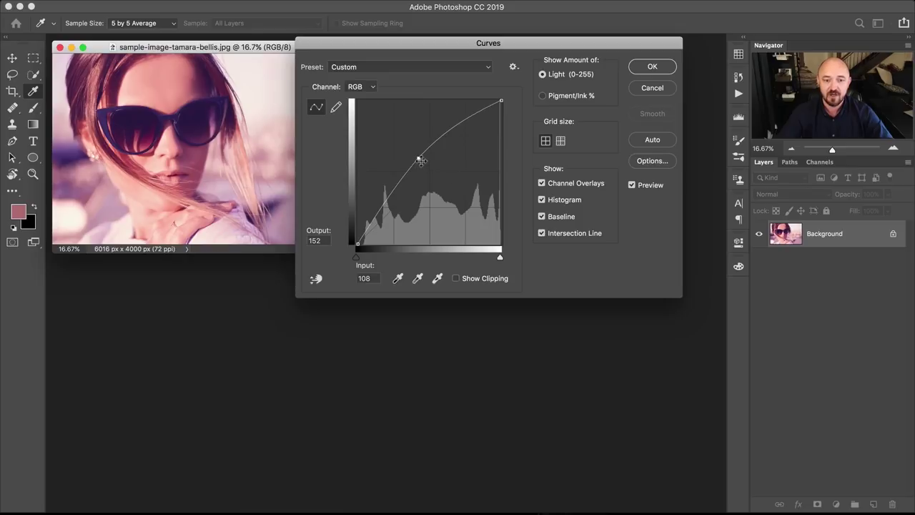
pyautogui.moveTo(419, 158); pyautogui.dragTo(431, 200)
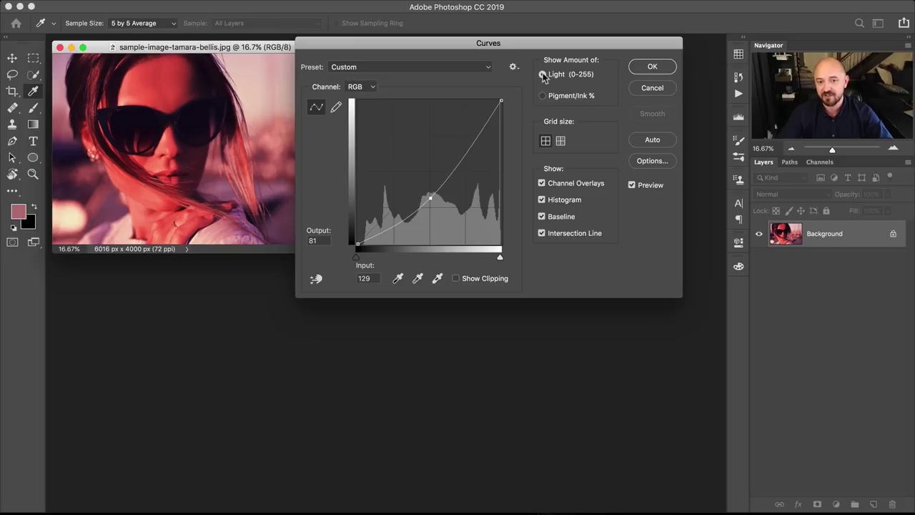
pyautogui.click(543, 95)
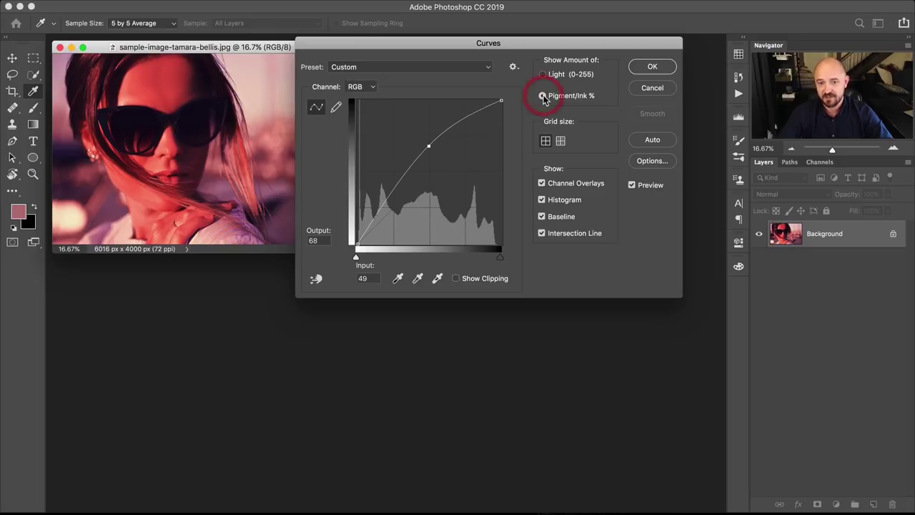
pyautogui.click(544, 74)
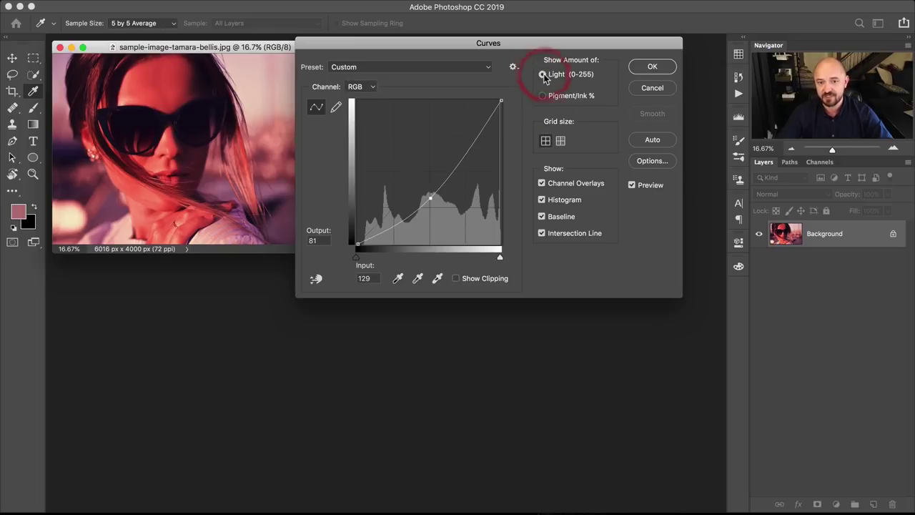
pyautogui.moveTo(432, 199); pyautogui.dragTo(414, 167)
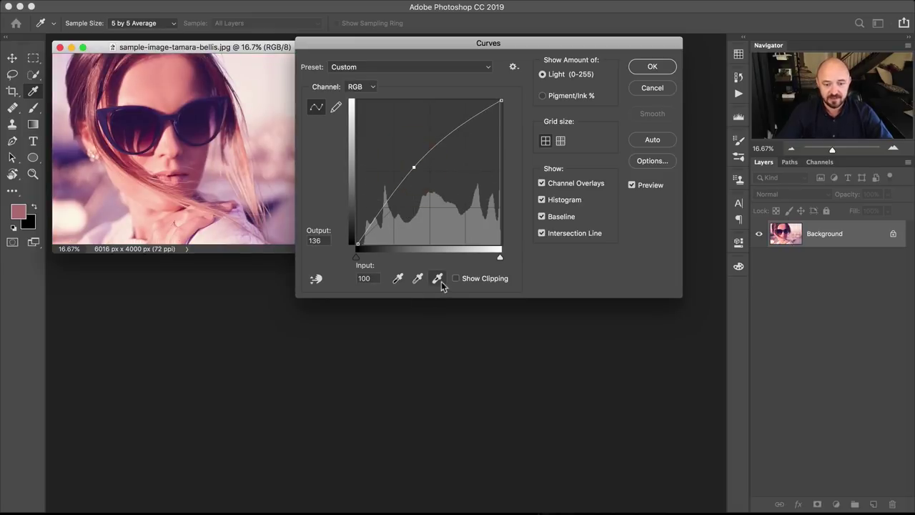
# Set the black point by sampling a dark area of the photo
pyautogui.click(394, 281)
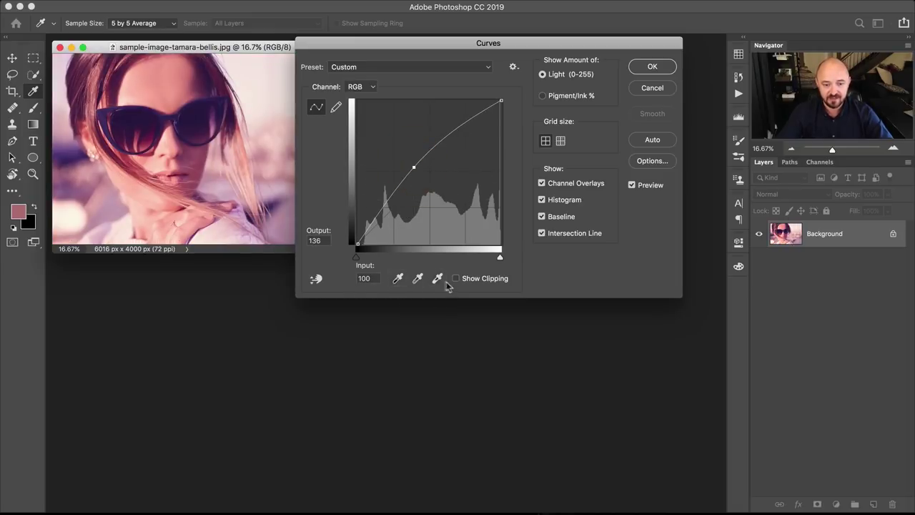
pyautogui.click(397, 280)
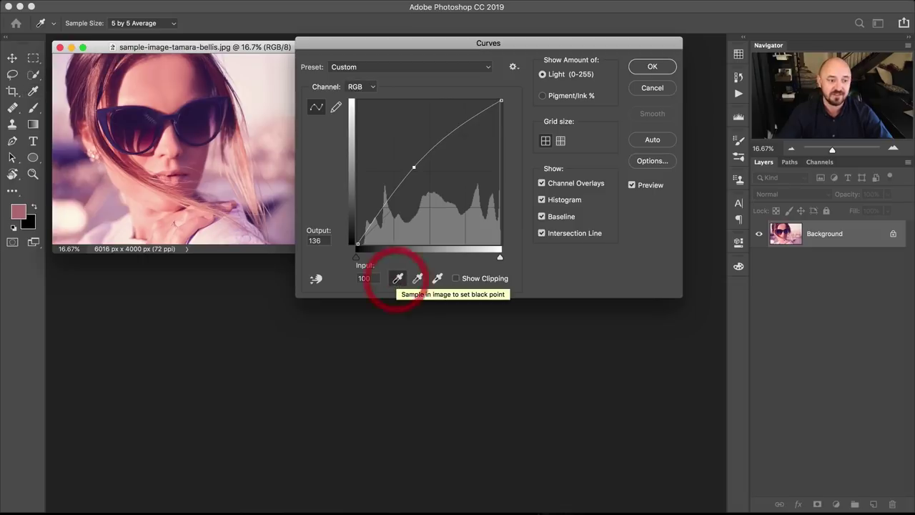
pyautogui.click(236, 239)
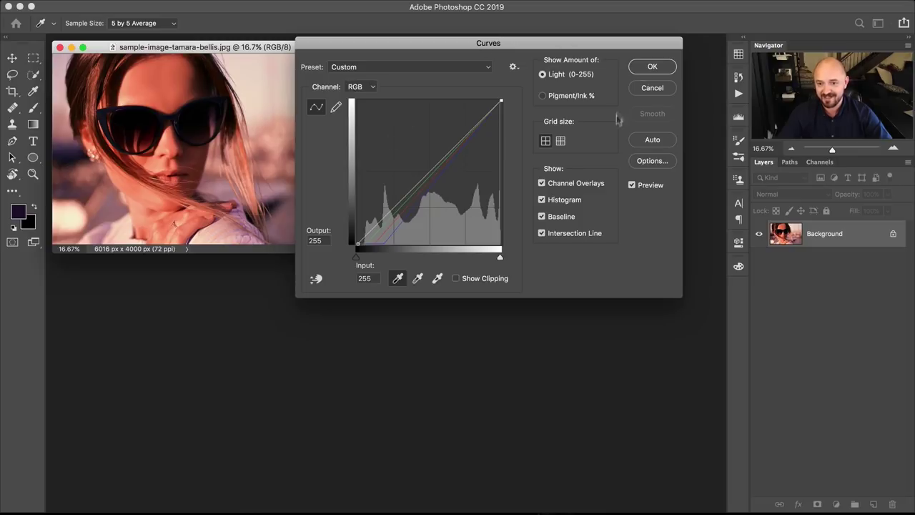
# Reset the Curves adjustment to the Default straight curve
pyautogui.press('alt')
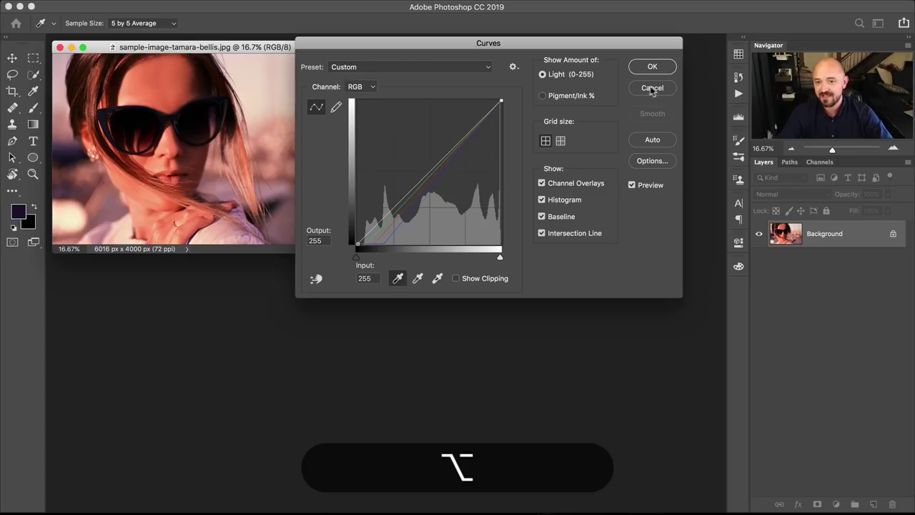
pyautogui.press('alt')
pyautogui.keyDown('alt'); pyautogui.click(653, 88); pyautogui.keyUp('alt')
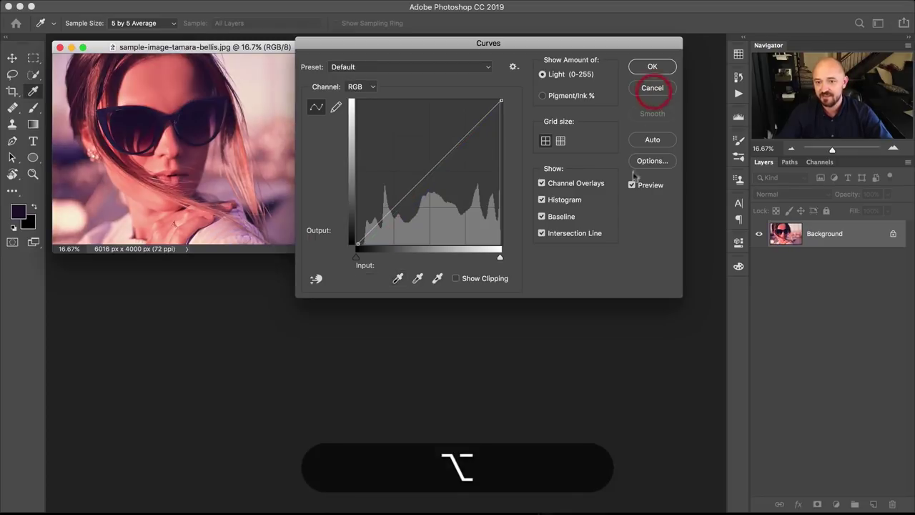
# Sample neutral areas of the portrait as the gray point to split the RGB curves
pyautogui.click(417, 278)
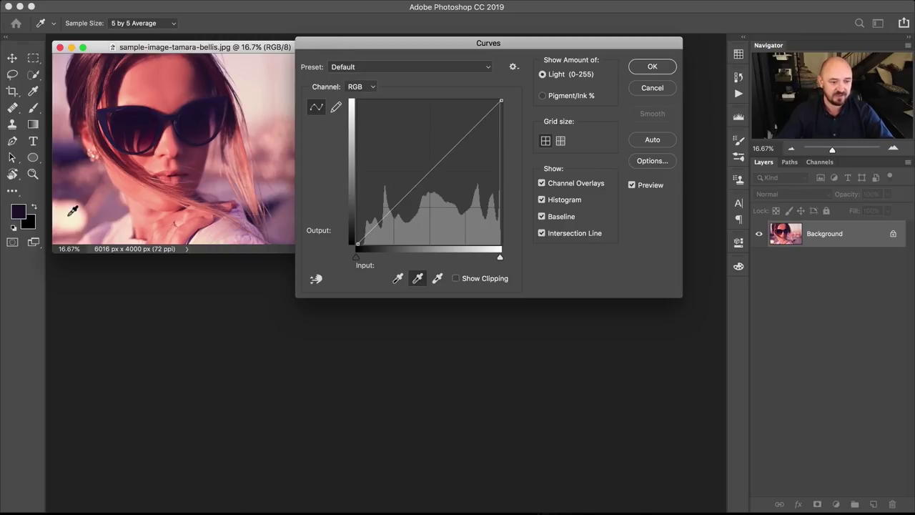
pyautogui.press('alt')
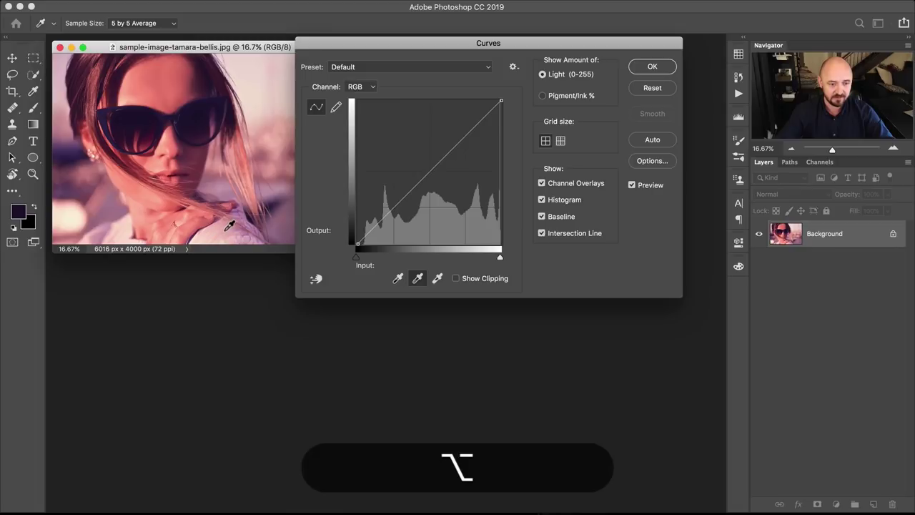
pyautogui.keyDown('alt'); pyautogui.click(225, 230); pyautogui.keyUp('alt')
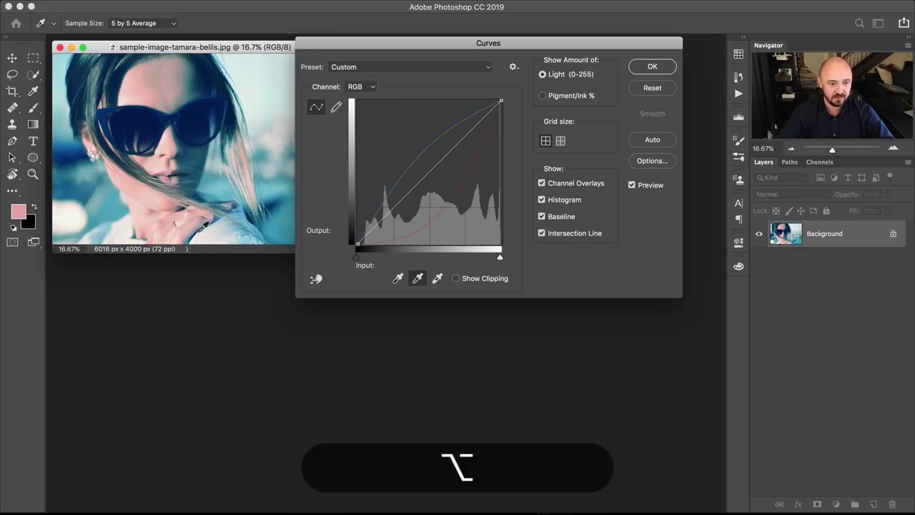
pyautogui.keyDown('alt'); pyautogui.click(227, 222); pyautogui.keyUp('alt')
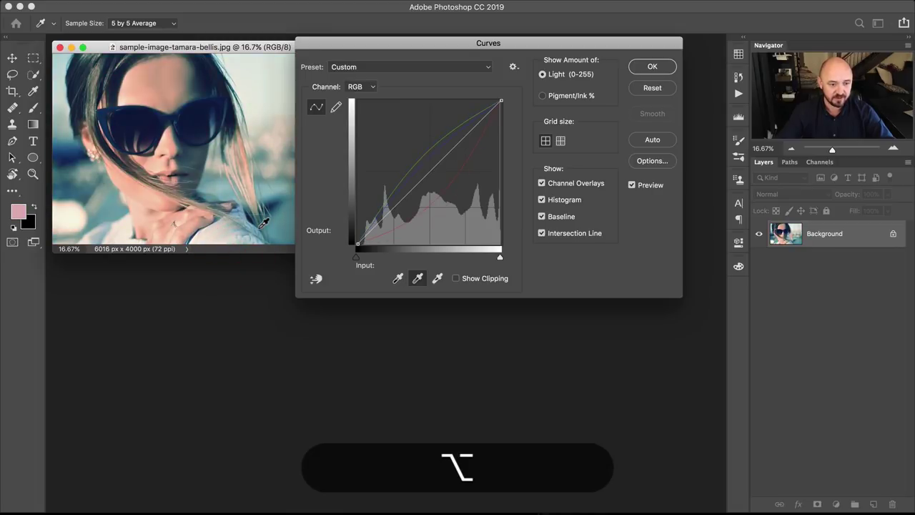
pyautogui.keyDown('alt'); pyautogui.click(282, 162); pyautogui.keyUp('alt')
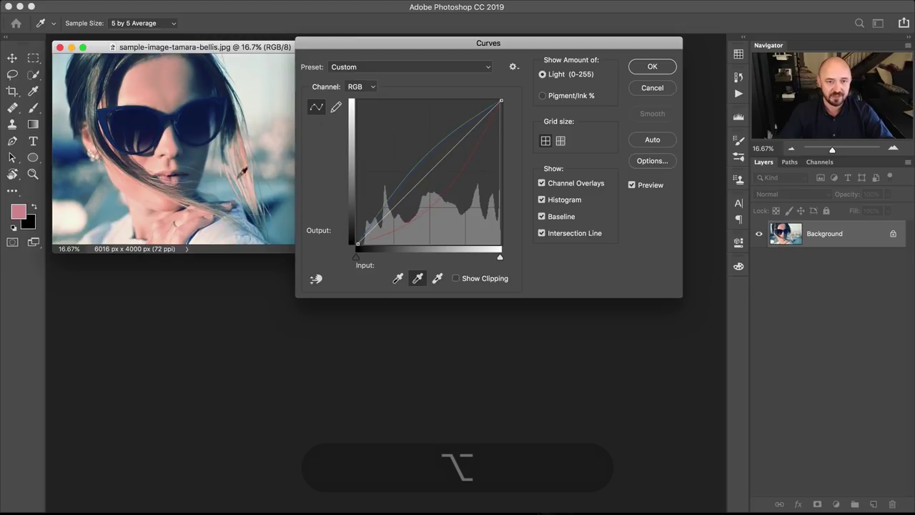
pyautogui.click(283, 167)
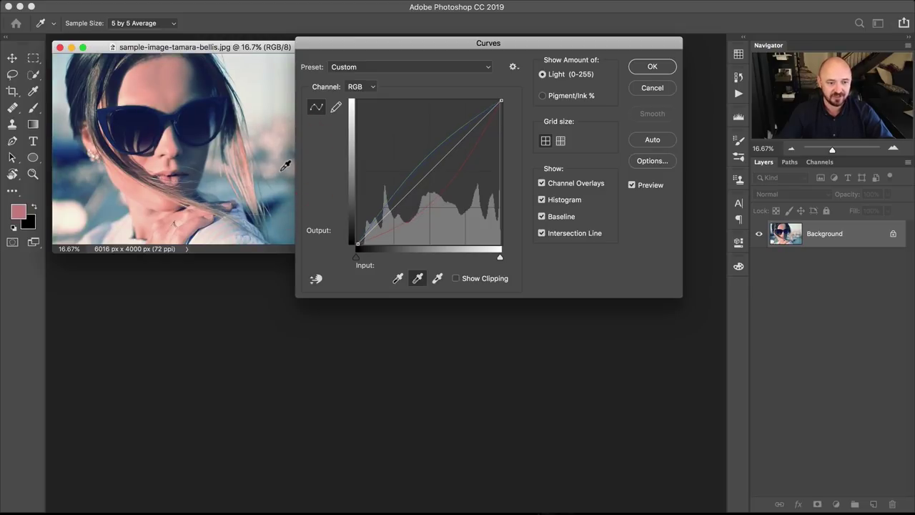
pyautogui.click(283, 168)
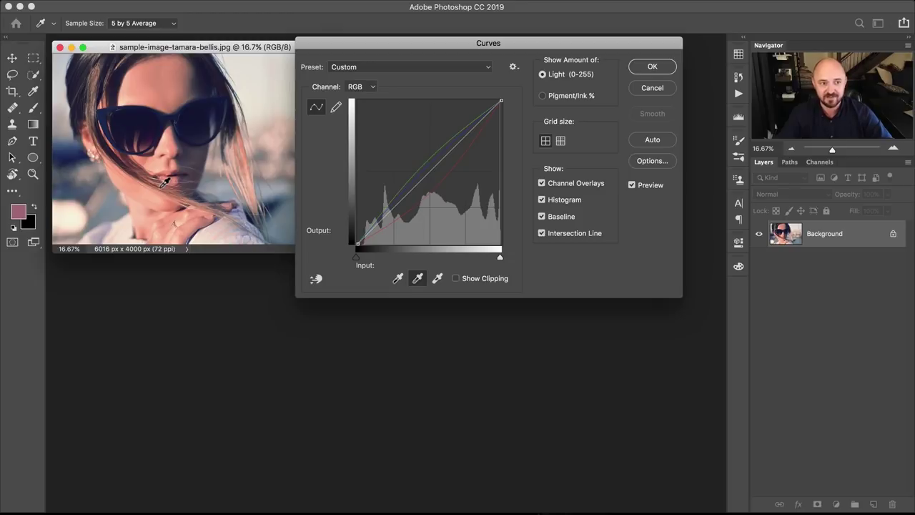
# Toggle Preview repeatedly to compare the corrected and original photo
pyautogui.click(632, 185)
pyautogui.click(632, 185)
pyautogui.click(632, 185)
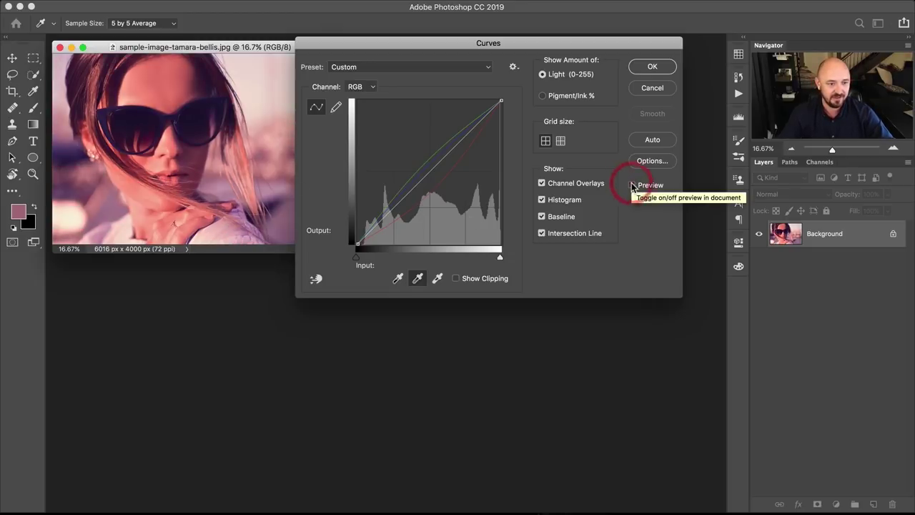
pyautogui.click(632, 185)
pyautogui.click(631, 185)
pyautogui.click(632, 185)
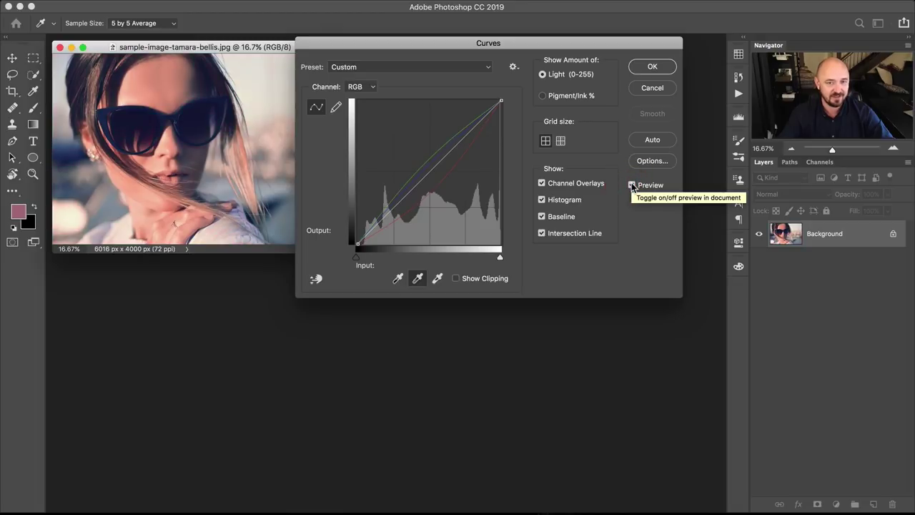
# Keep the RGB channel and cancel the gray-point colour correction
pyautogui.click(417, 279)
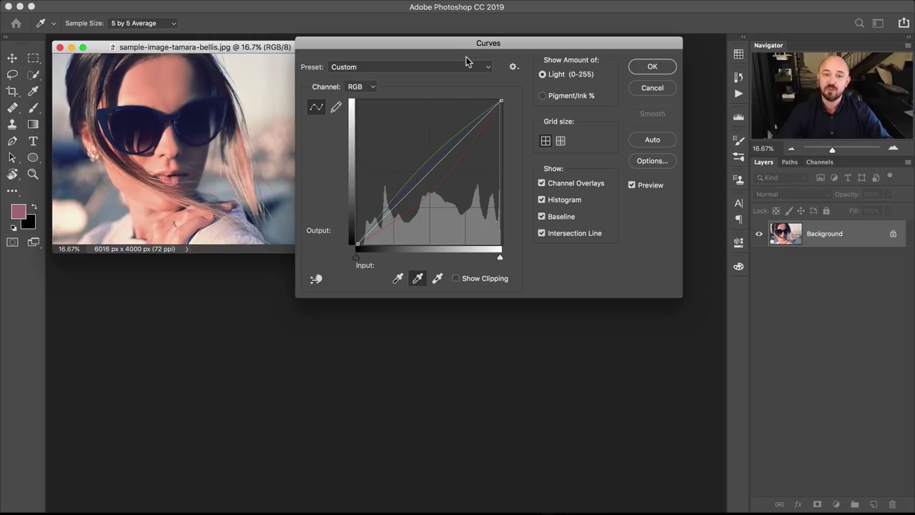
pyautogui.click(368, 88)
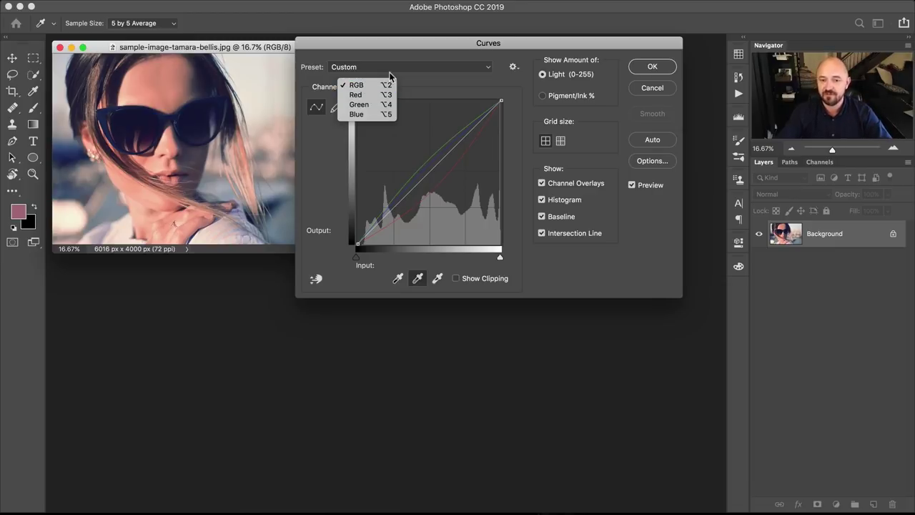
pyautogui.click(368, 85)
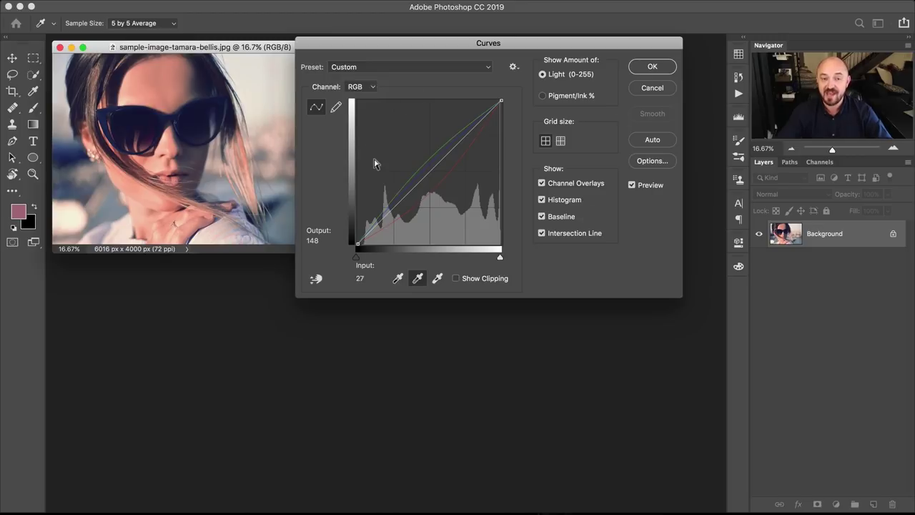
pyautogui.click(646, 88)
# Reopen Curves with Cmd+M and cancel it without changes
pyautogui.press('b')
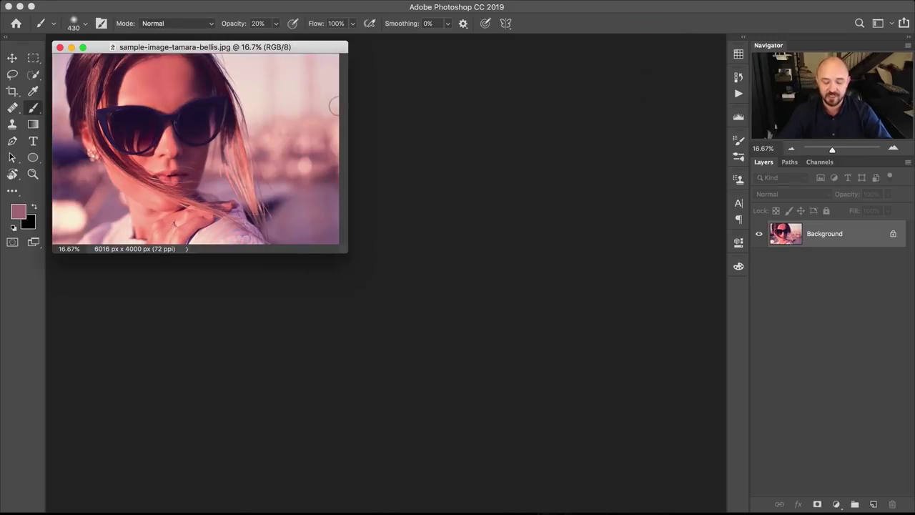
pyautogui.press('super+m')
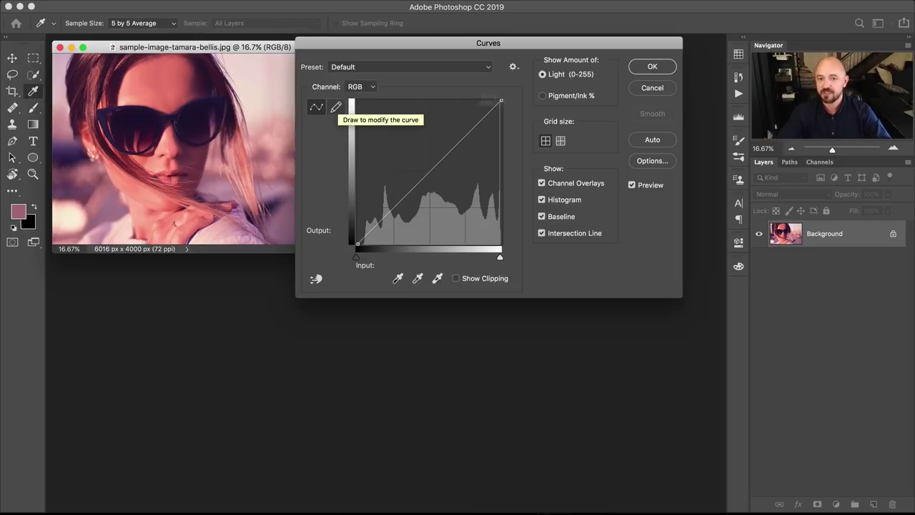
pyautogui.click(658, 91)
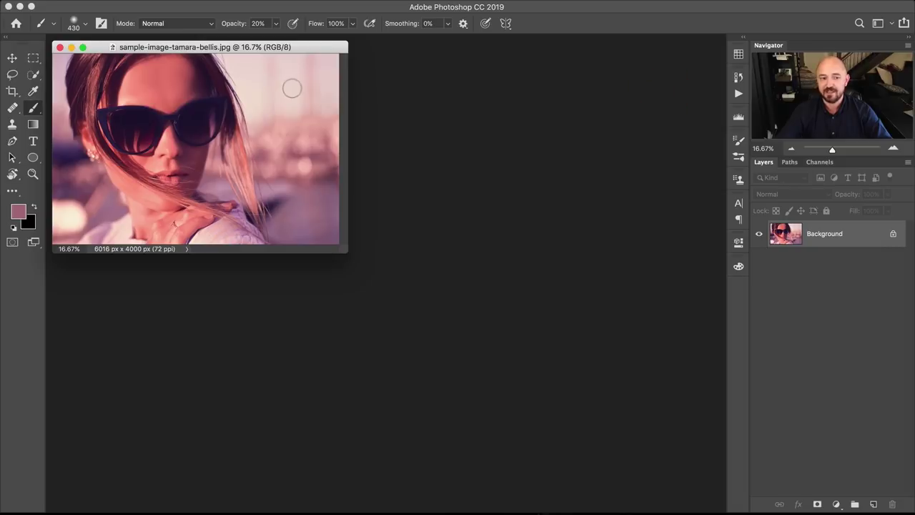
# Add a Curves 1 adjustment layer and view its Curves Display Options without changing them
pyautogui.click(834, 504)
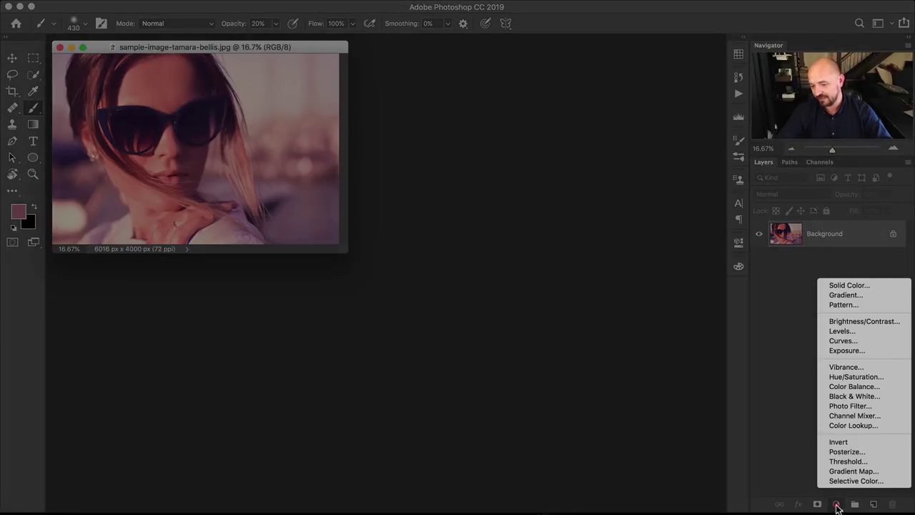
pyautogui.click(843, 340)
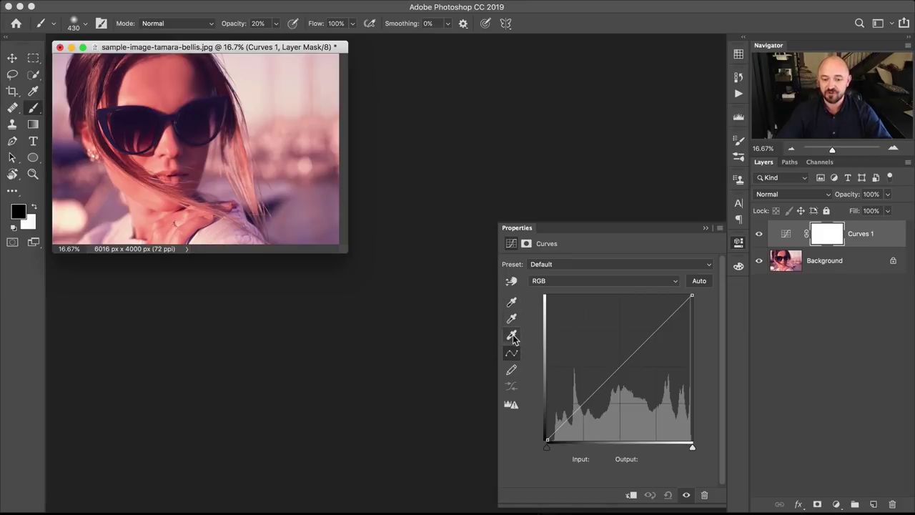
pyautogui.click(719, 227)
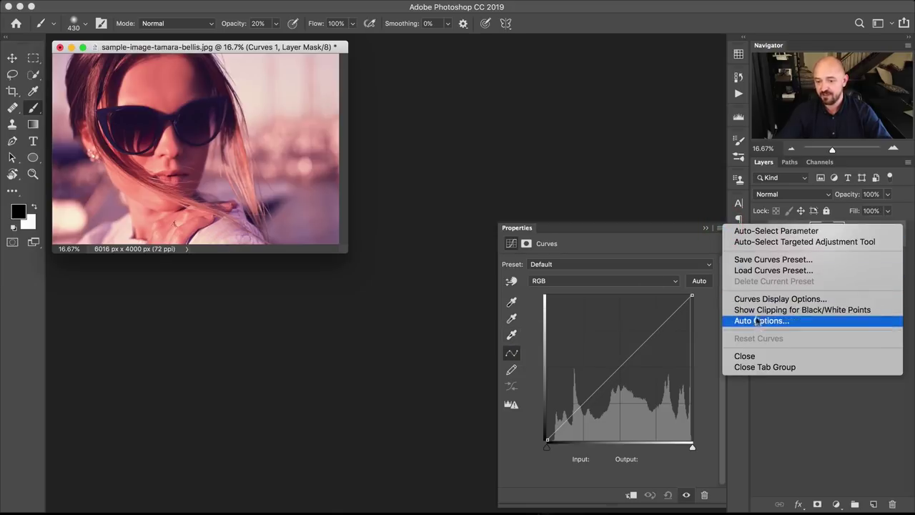
pyautogui.click(758, 299)
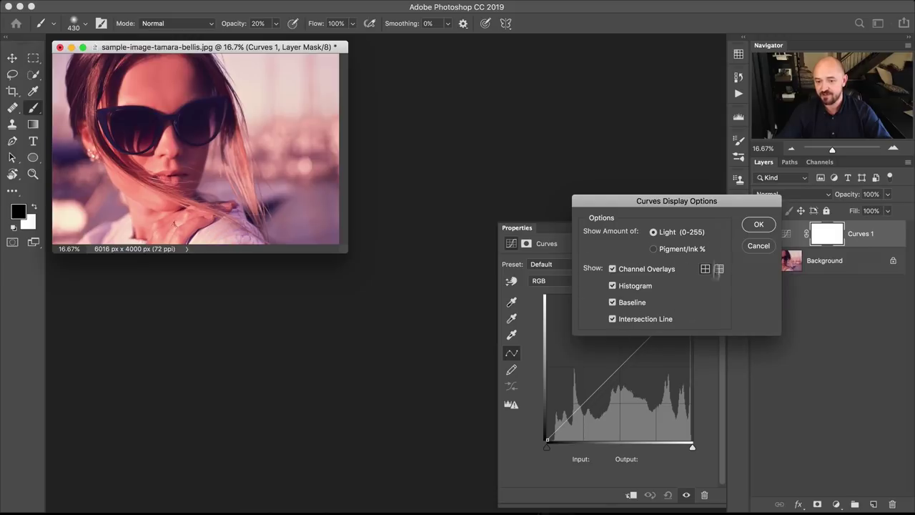
pyautogui.click(758, 247)
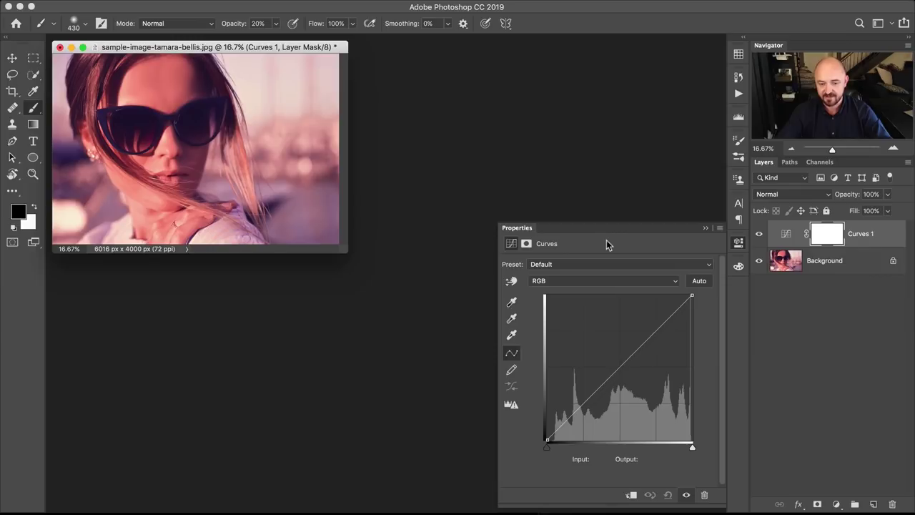
# Raise the dark tones with the on-image tool, lower highlights slightly, and add midtone and shadow points
pyautogui.click(510, 283)
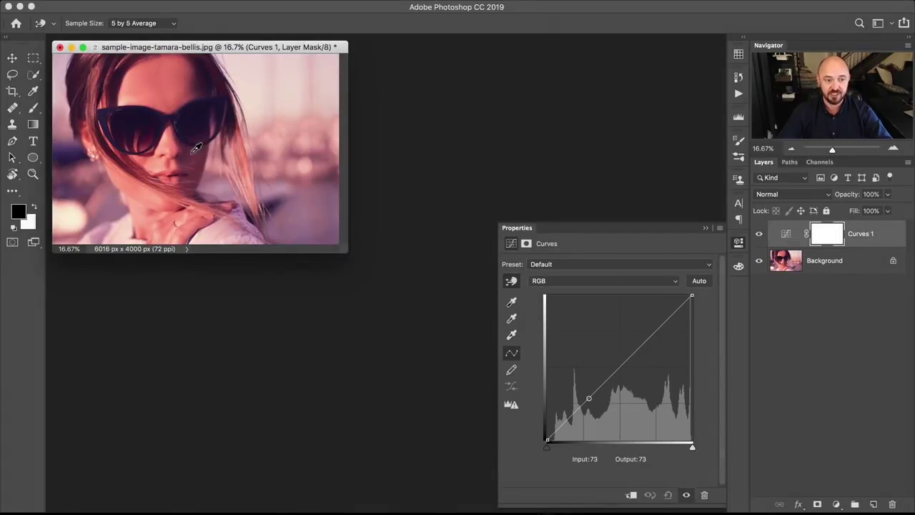
pyautogui.click(195, 151)
pyautogui.moveTo(195, 152); pyautogui.dragTo(193, 132)
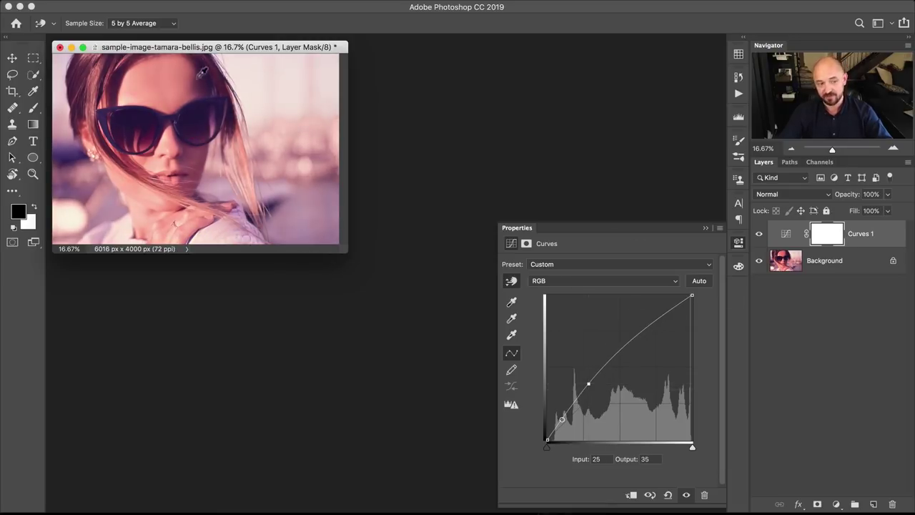
pyautogui.moveTo(270, 101); pyautogui.dragTo(271, 108)
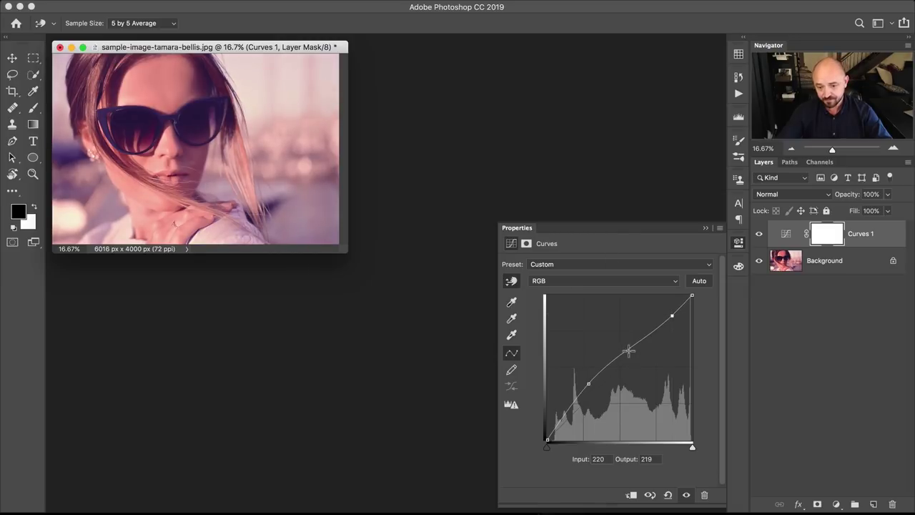
pyautogui.moveTo(627, 350); pyautogui.dragTo(623, 362)
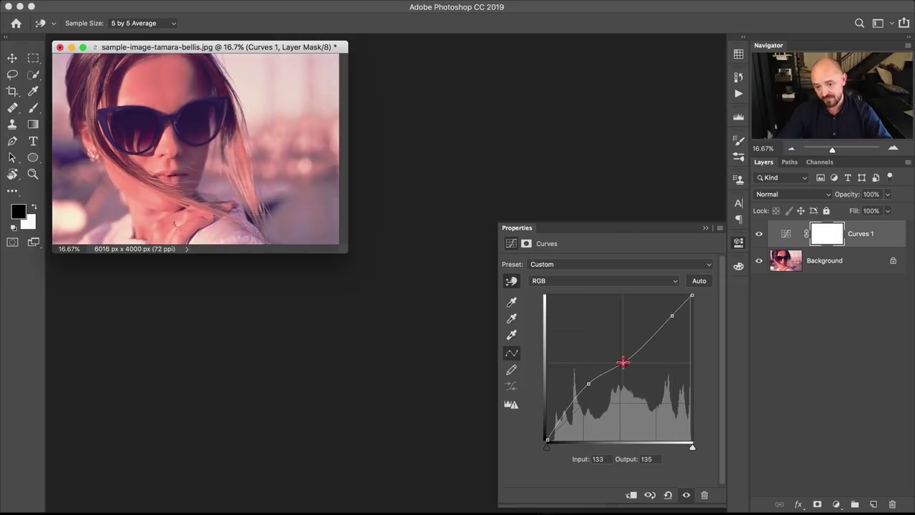
pyautogui.click(568, 416)
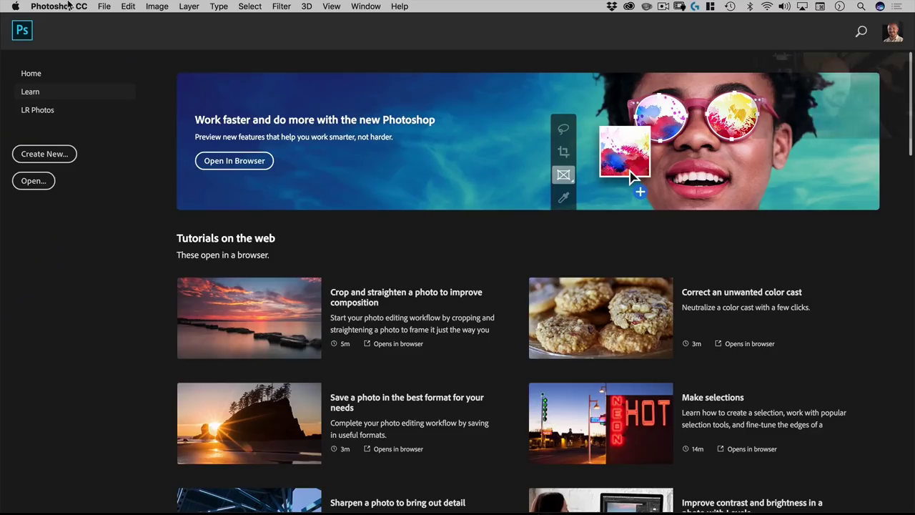
pyautogui.click(103, 8)
pyautogui.click(106, 29)
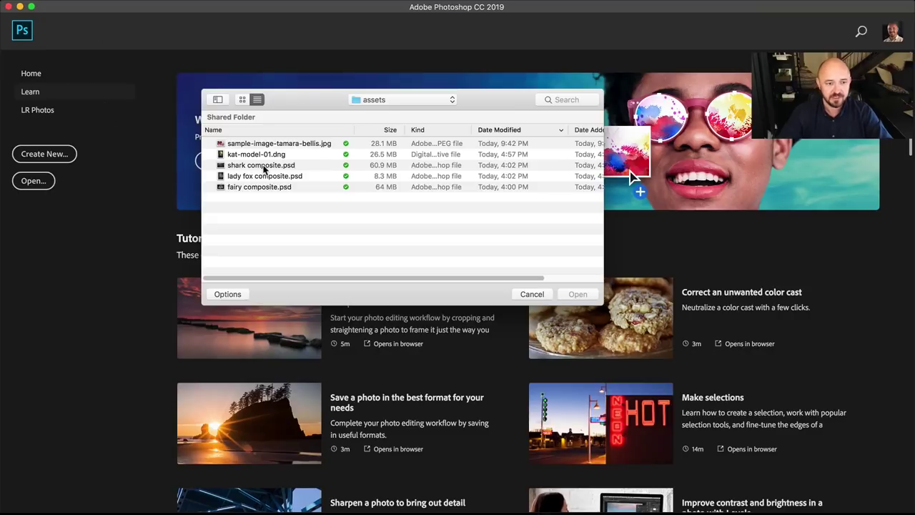
pyautogui.doubleClick(264, 167)
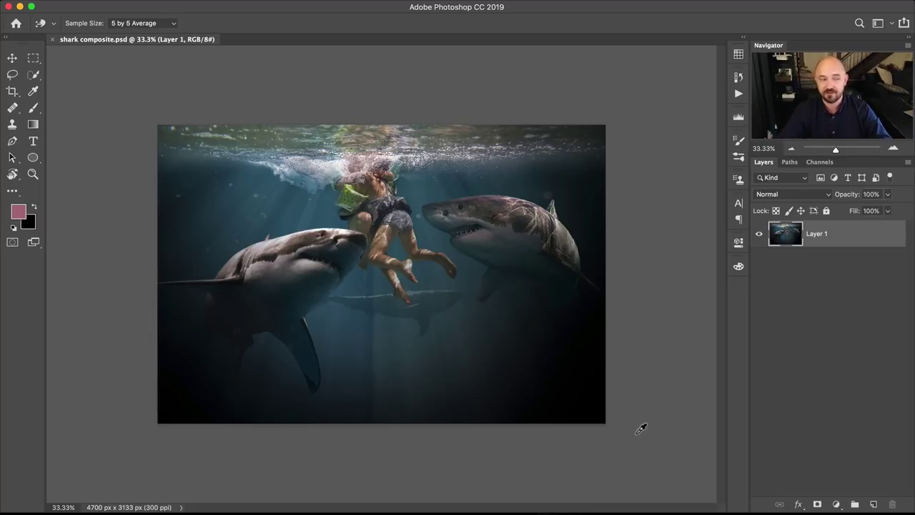
pyautogui.moveTo(114, 40); pyautogui.dragTo(125, 56)
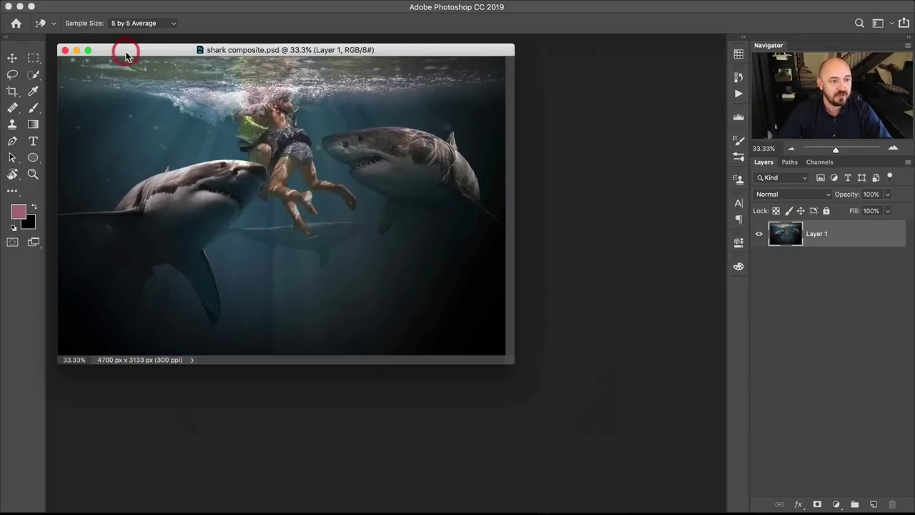
pyautogui.keyDown('alt'); pyautogui.click(112, 92); pyautogui.keyUp('alt')
pyautogui.moveTo(219, 49); pyautogui.dragTo(217, 47)
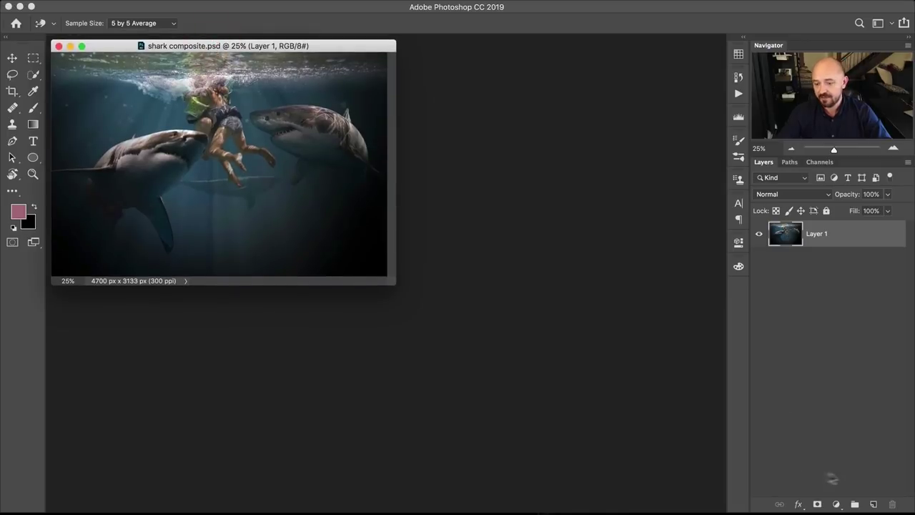
# Open the Color panel and detach it as a floating panel
pyautogui.click(836, 504)
pyautogui.click(836, 504)
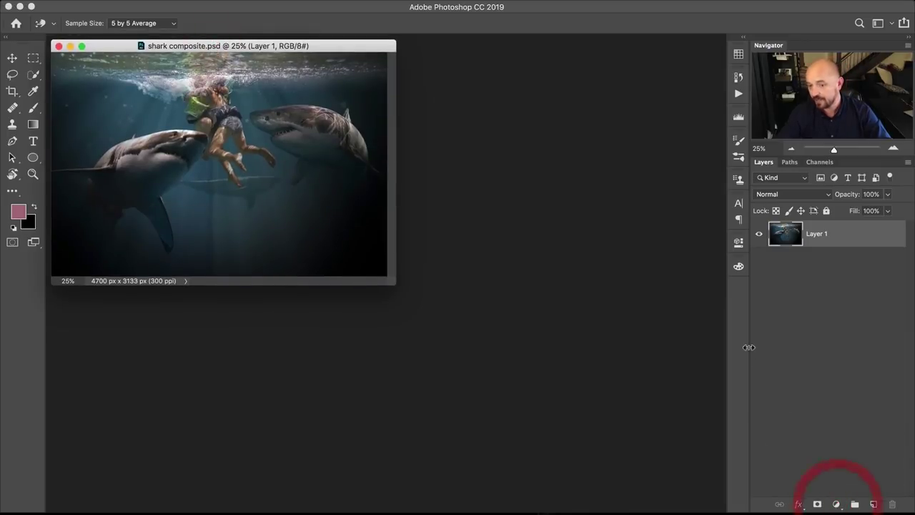
pyautogui.click(739, 268)
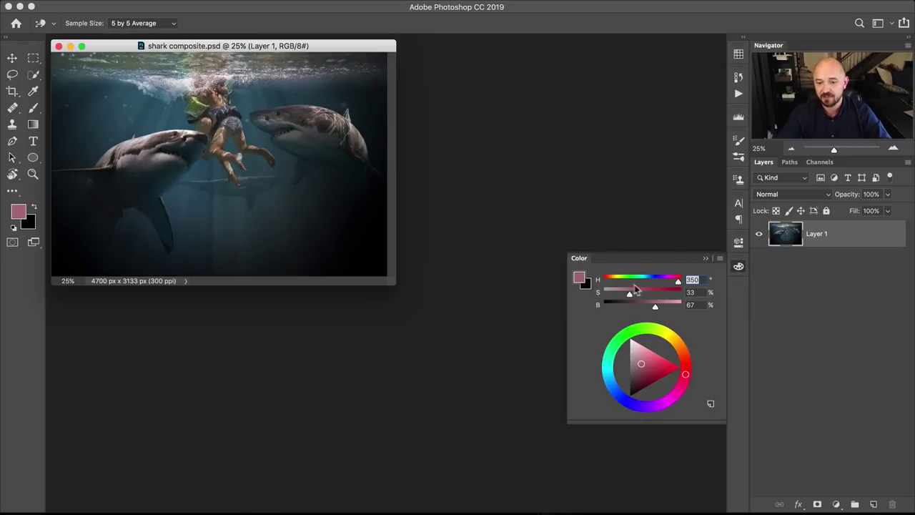
pyautogui.moveTo(582, 264); pyautogui.dragTo(509, 278)
pyautogui.moveTo(576, 267); pyautogui.dragTo(636, 316)
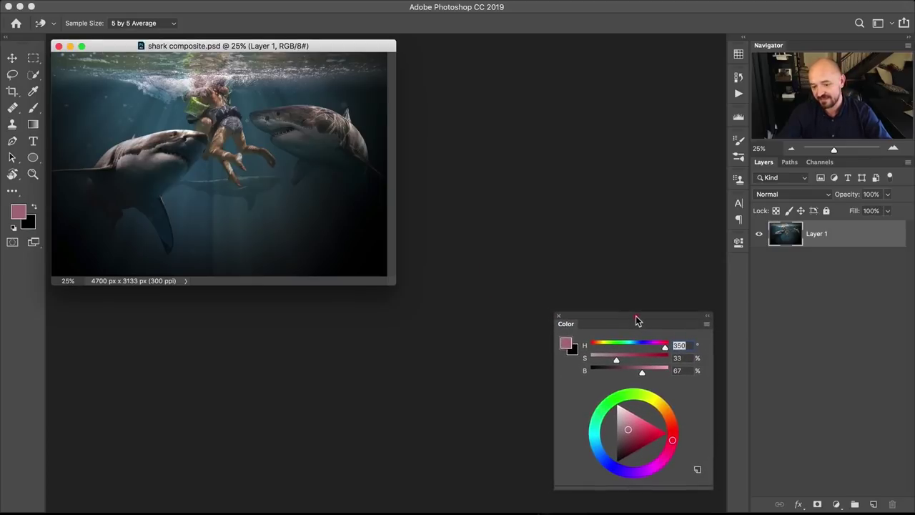
# Switch the Color panel to Hue Cube, then back to Color Wheel
pyautogui.click(706, 324)
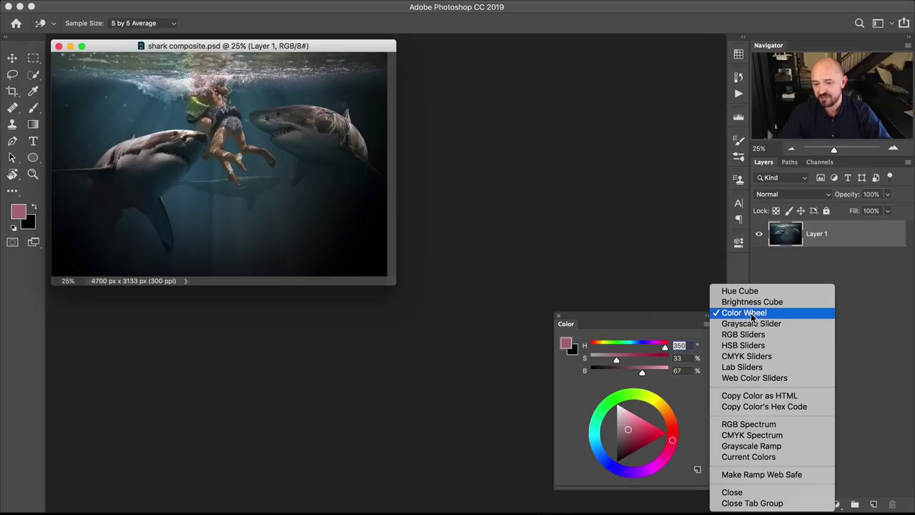
pyautogui.click(743, 292)
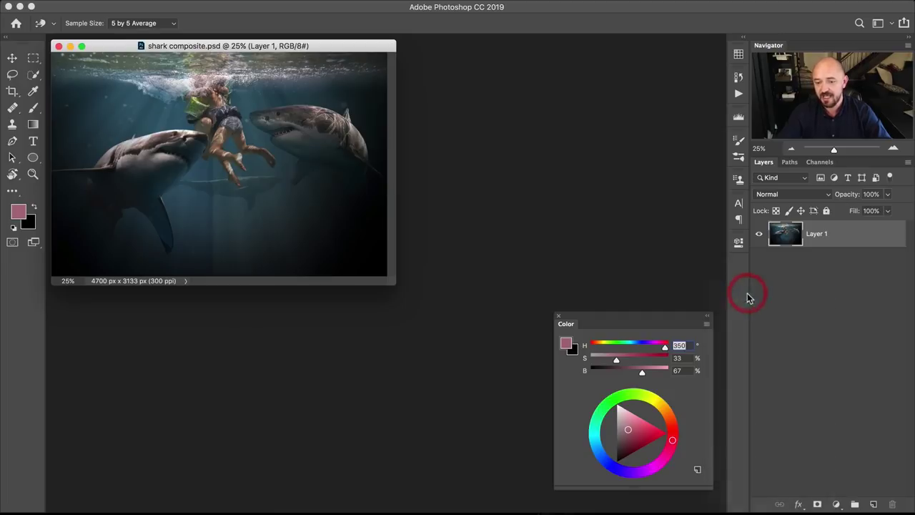
pyautogui.click(707, 325)
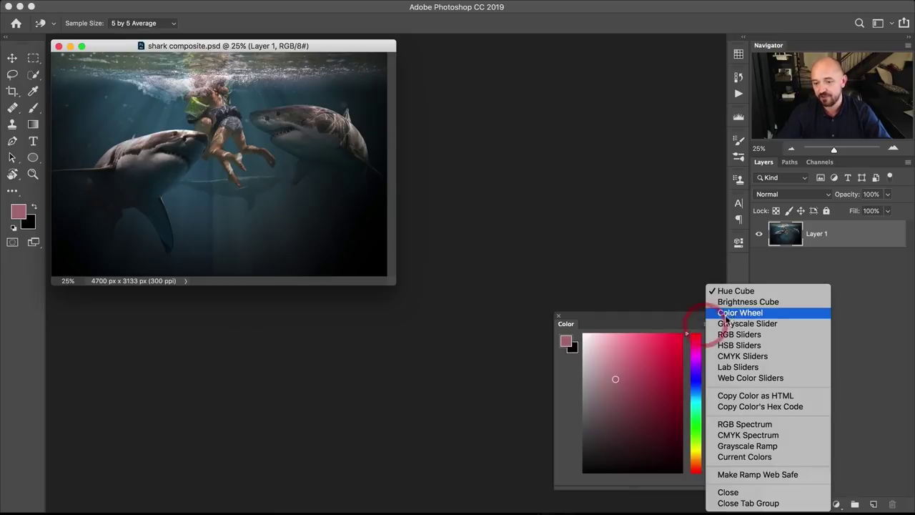
pyautogui.click(738, 313)
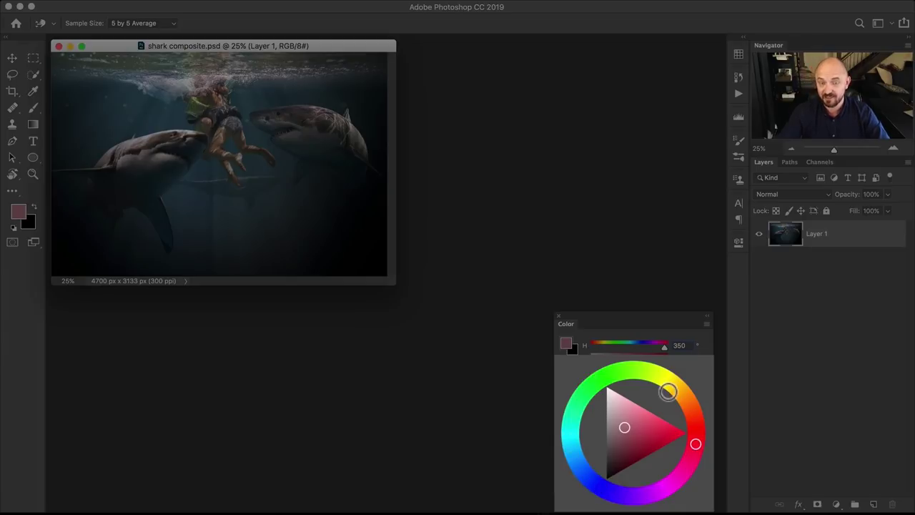
# Add a Curves adjustment layer above Layer 1 and move its Properties panel to the top
pyautogui.click(836, 503)
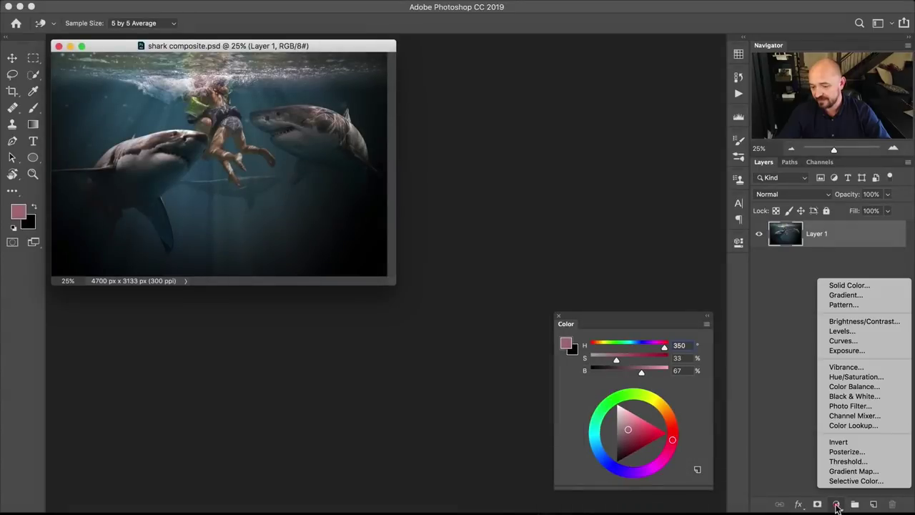
pyautogui.click(842, 342)
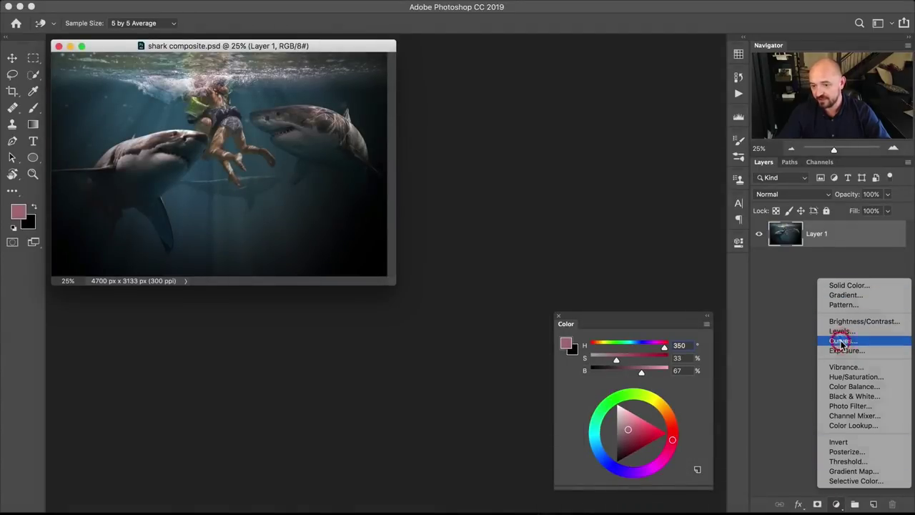
pyautogui.press('b')
pyautogui.press('d')
pyautogui.moveTo(522, 226); pyautogui.dragTo(520, 41)
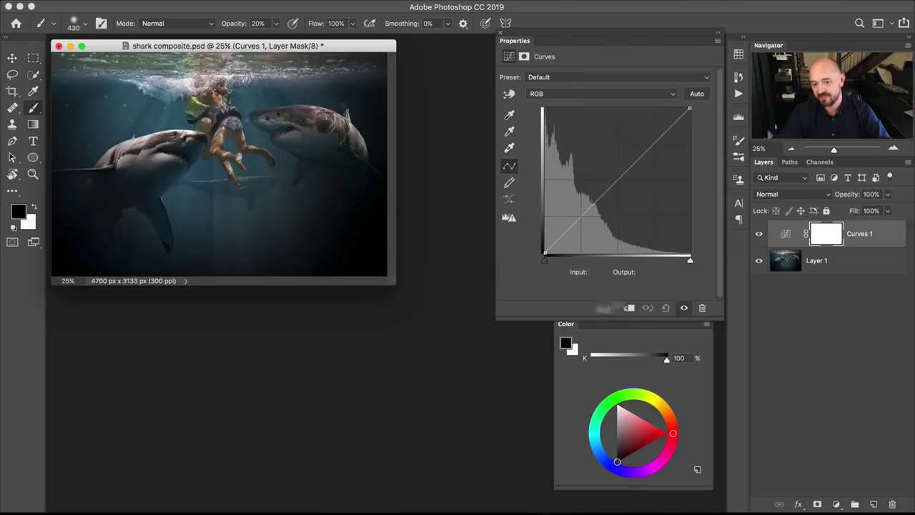
pyautogui.click(541, 36)
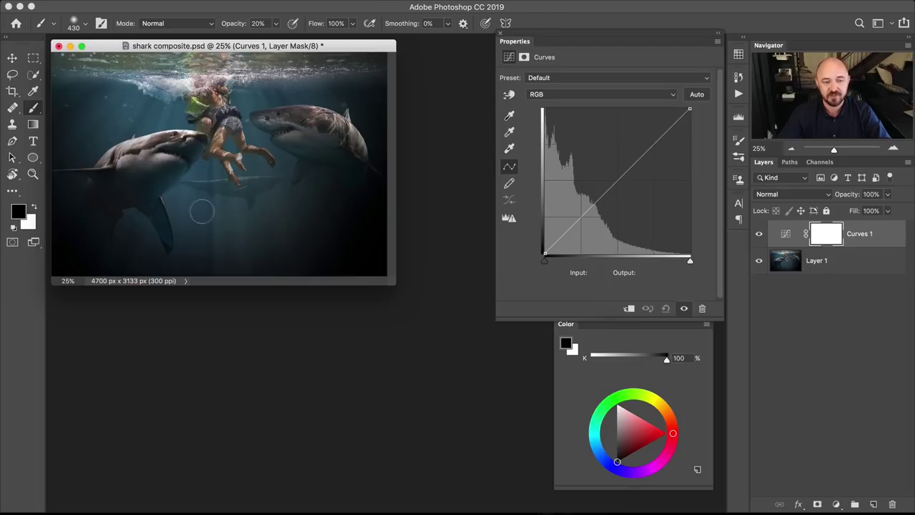
# Pull the Red curve down to 86→20 in the shadows and add an upper point at 180→166
pyautogui.click(559, 95)
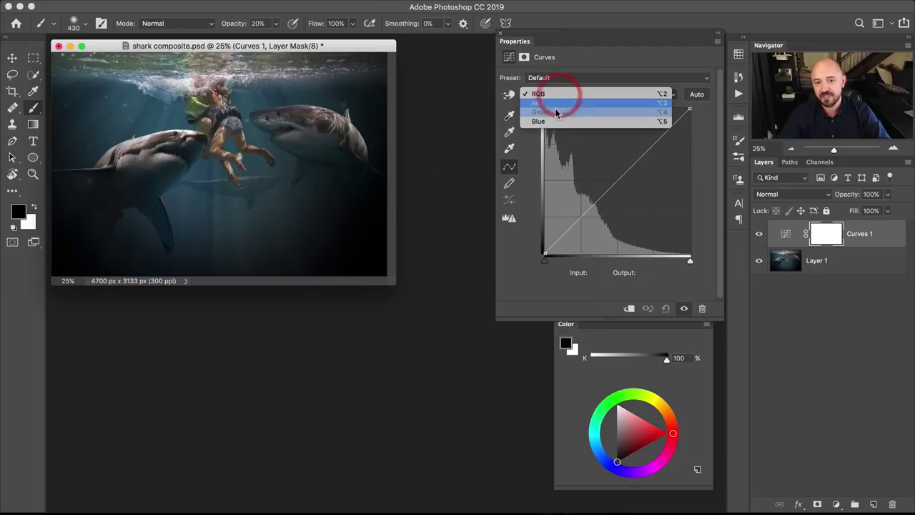
pyautogui.click(551, 104)
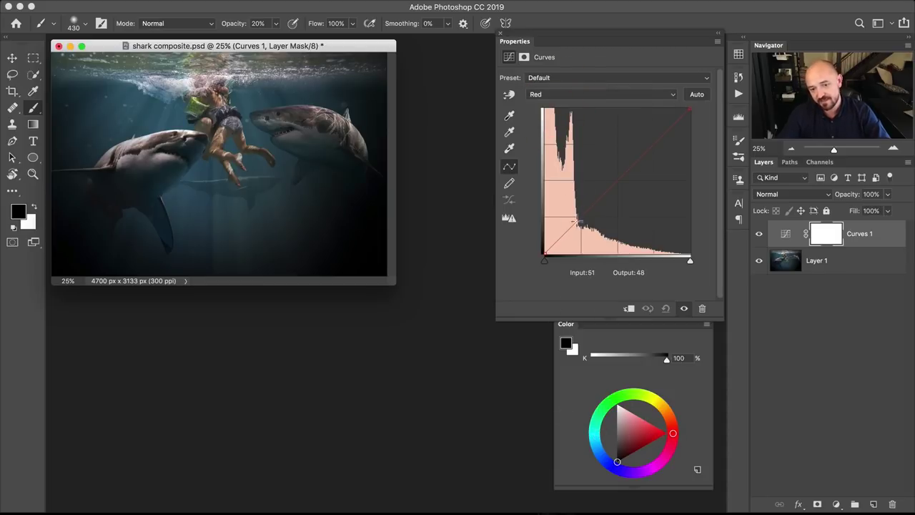
pyautogui.moveTo(577, 222); pyautogui.dragTo(593, 242)
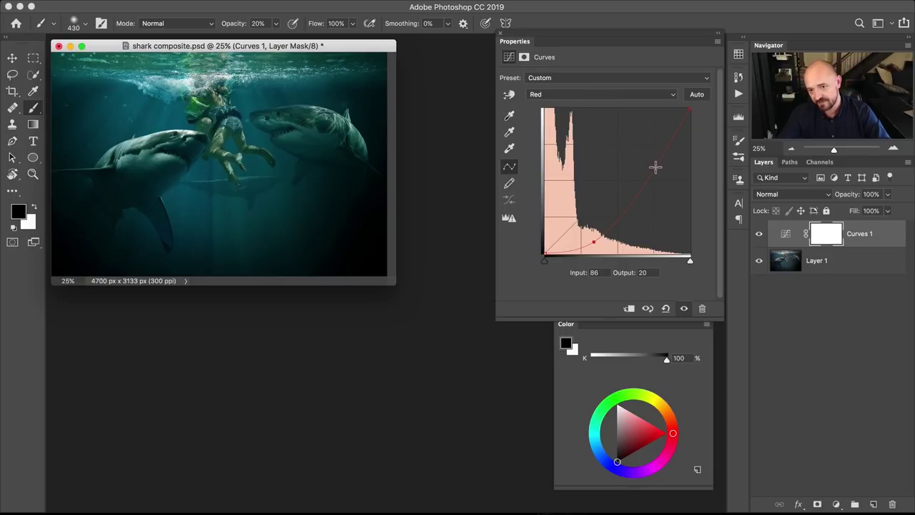
pyautogui.moveTo(654, 167); pyautogui.dragTo(647, 159)
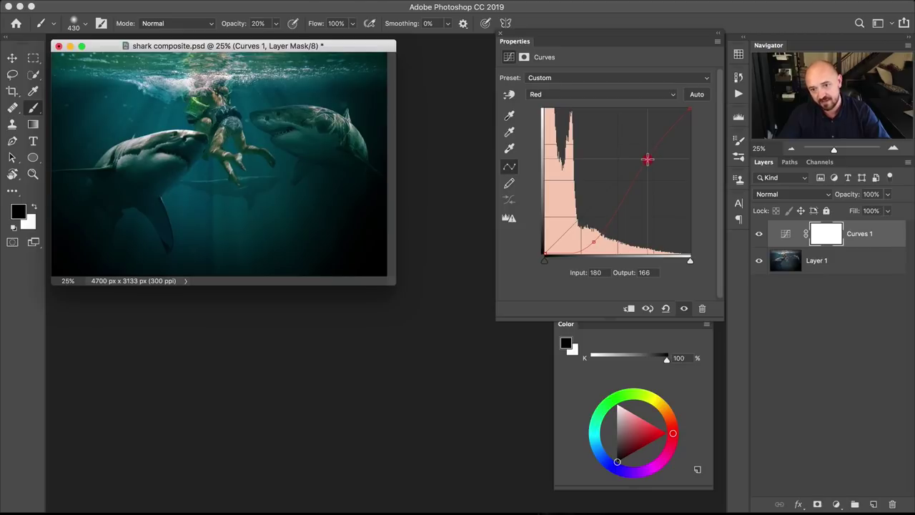
# Lift the Blue curve's shadows and midtones with points at 54→80 and 173→178
pyautogui.click(547, 94)
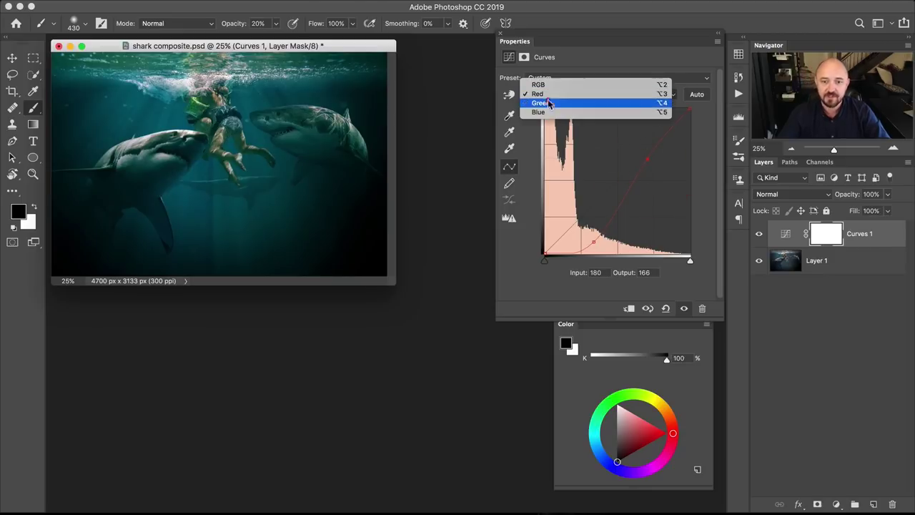
pyautogui.click(547, 112)
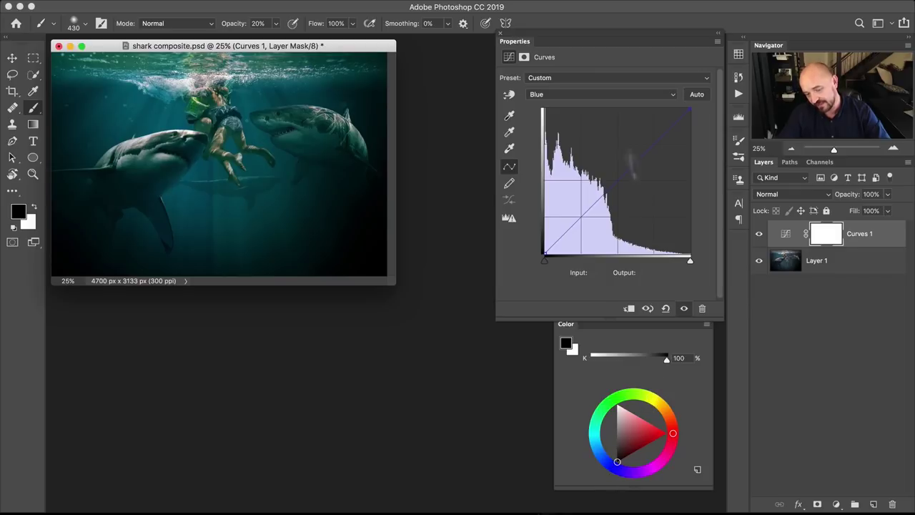
pyautogui.click(603, 193)
pyautogui.moveTo(603, 193); pyautogui.dragTo(603, 180)
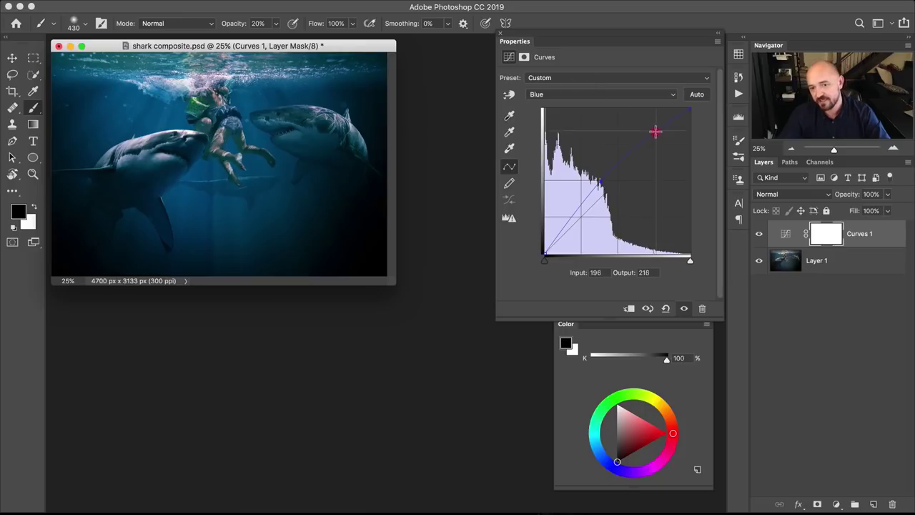
pyautogui.moveTo(649, 141); pyautogui.dragTo(645, 150)
pyautogui.moveTo(596, 183); pyautogui.dragTo(575, 208)
pyautogui.moveTo(646, 149); pyautogui.dragTo(642, 153)
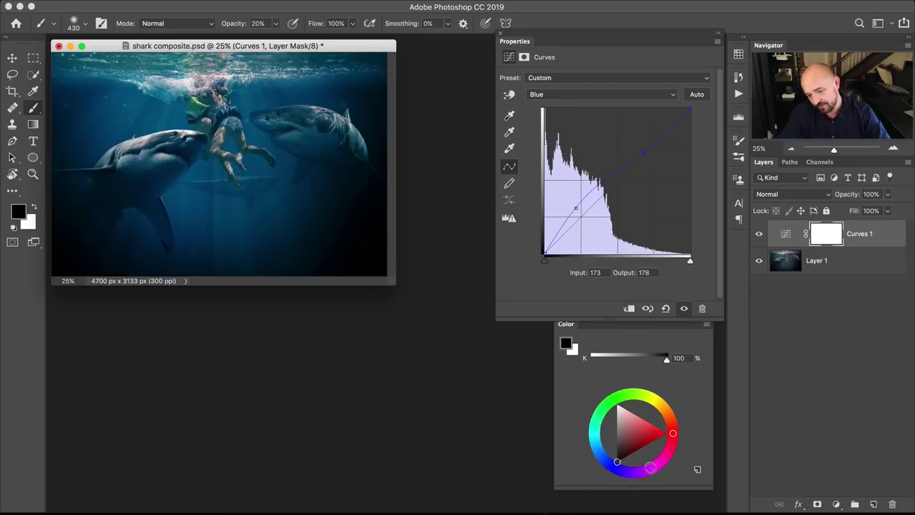
# Lower the Green curve's shadows to about 49→41, anchoring the highlights at 170→173
pyautogui.click(546, 92)
pyautogui.click(540, 85)
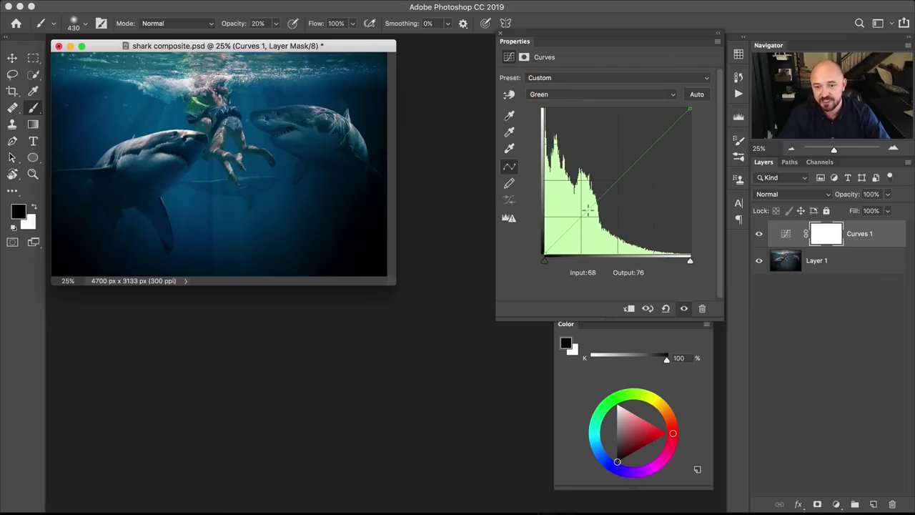
pyautogui.moveTo(578, 222); pyautogui.dragTo(575, 228)
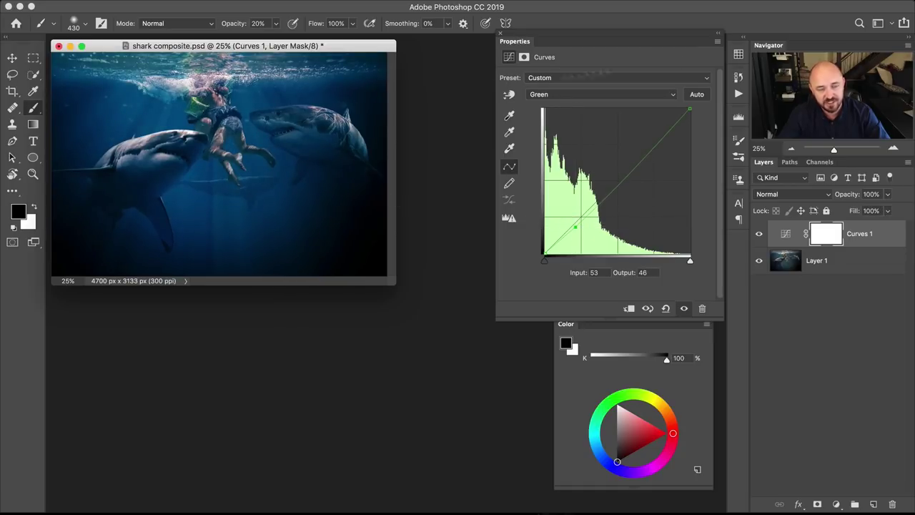
pyautogui.moveTo(643, 158); pyautogui.dragTo(641, 154)
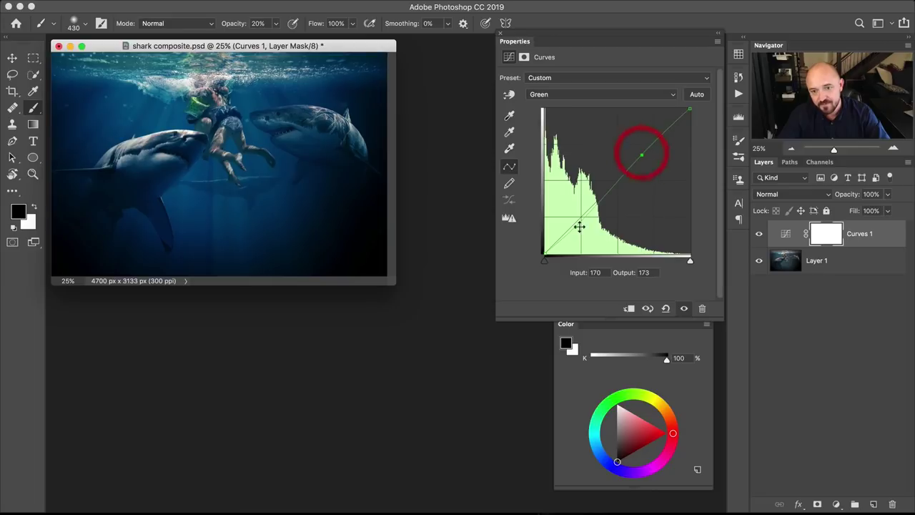
pyautogui.moveTo(576, 227); pyautogui.dragTo(573, 229)
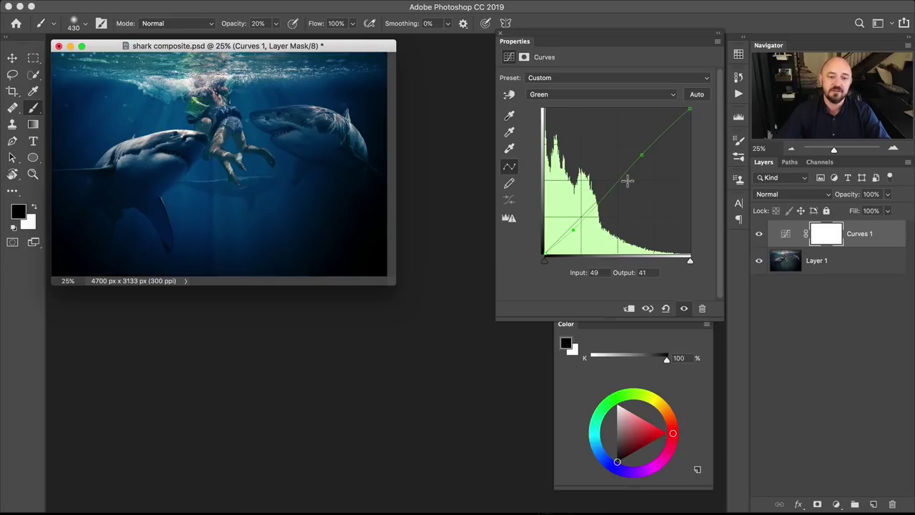
# Toggle the previous-state view repeatedly to compare the blue-teal grade with the ungraded shark
pyautogui.click(647, 309)
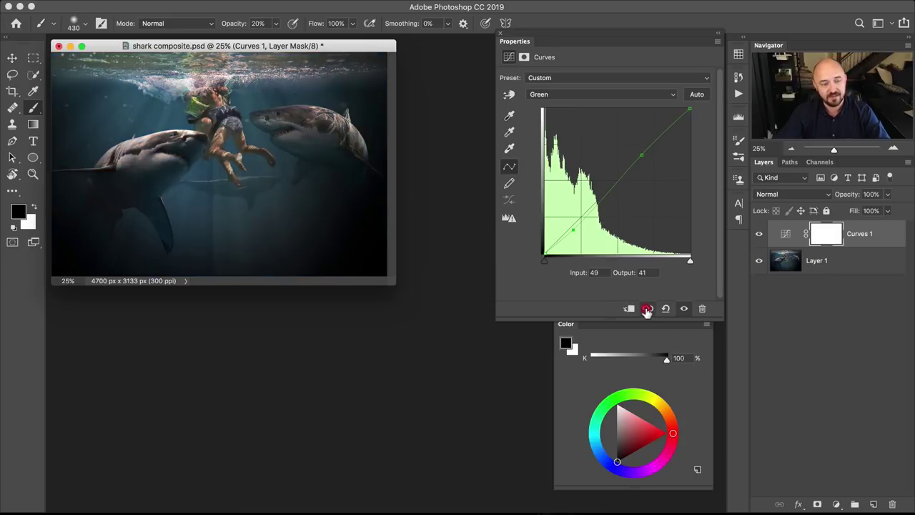
pyautogui.click(646, 309)
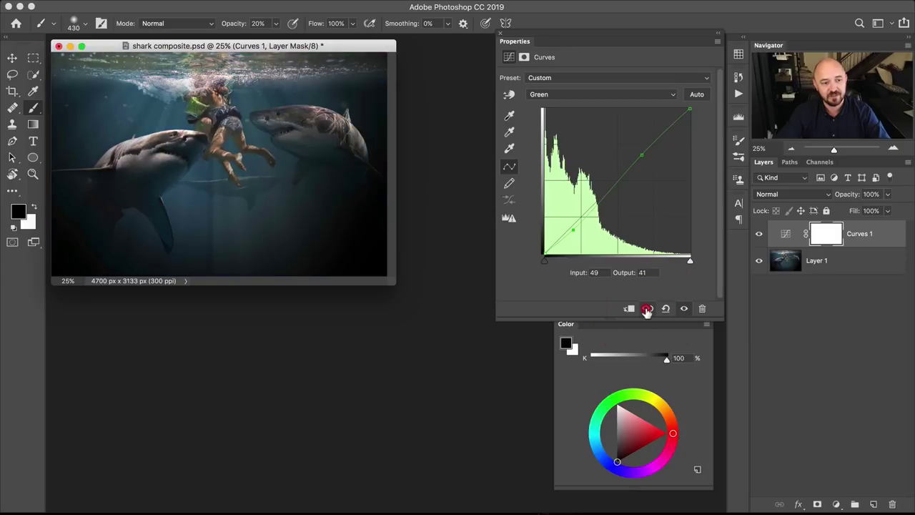
pyautogui.click(647, 310)
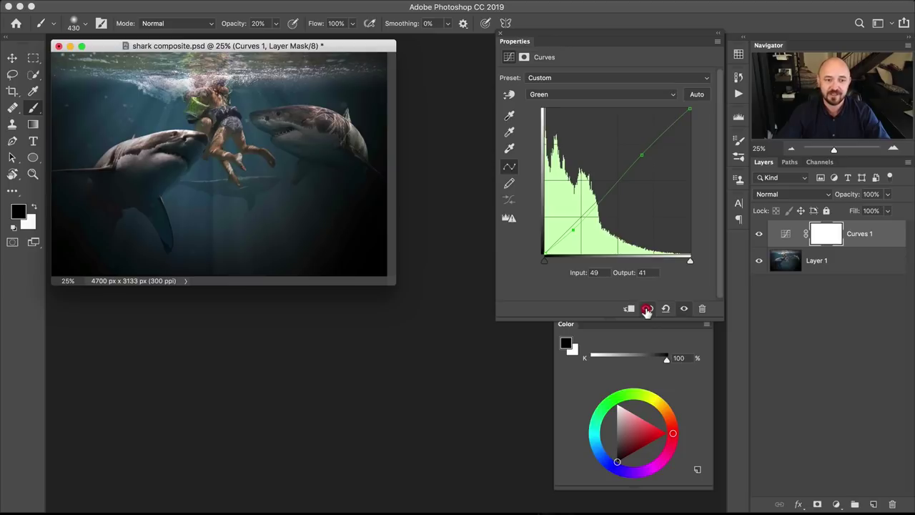
pyautogui.click(647, 309)
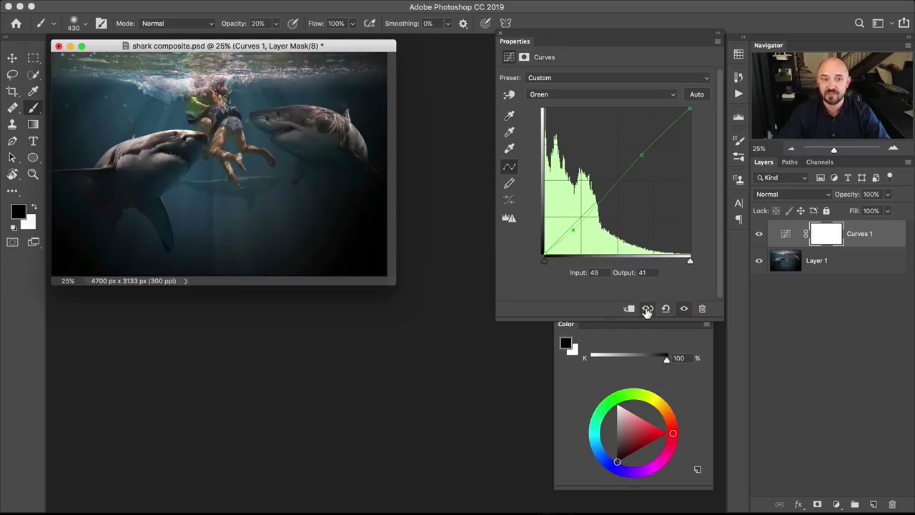
pyautogui.click(647, 310)
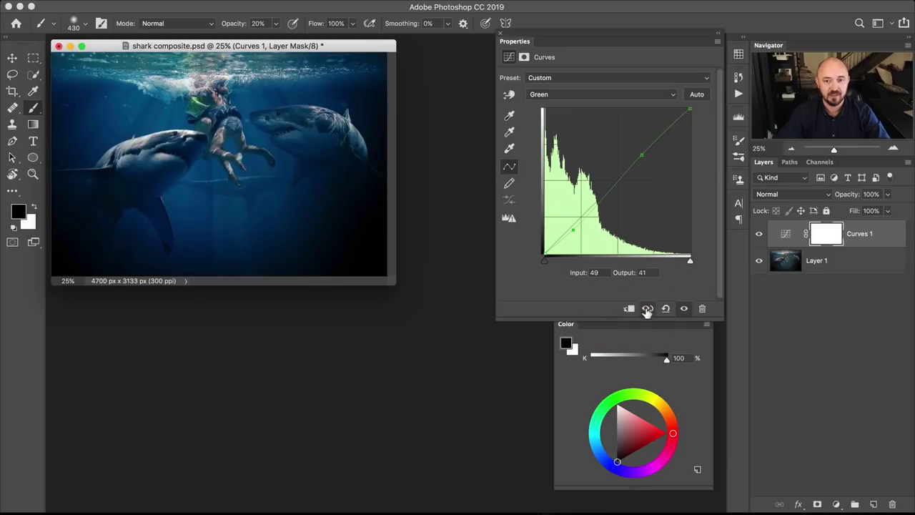
# Close the shark composite without saving and open lady fox composite.psd in a floating window
pyautogui.click(58, 47)
pyautogui.click(419, 179)
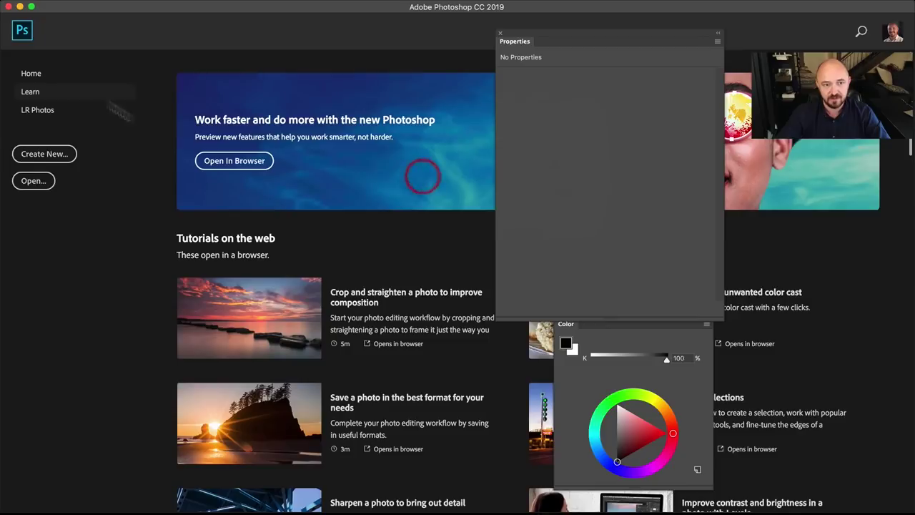
pyautogui.moveTo(68, 5)
pyautogui.click(104, 7)
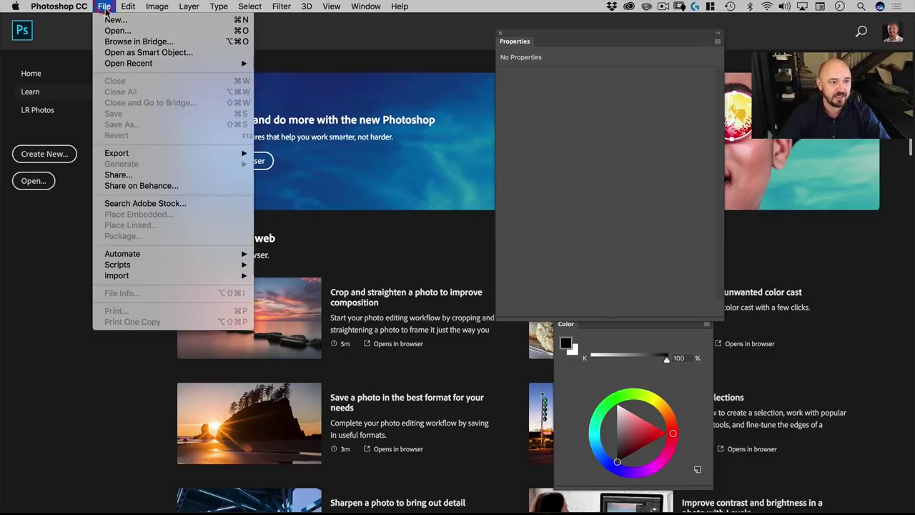
pyautogui.click(111, 29)
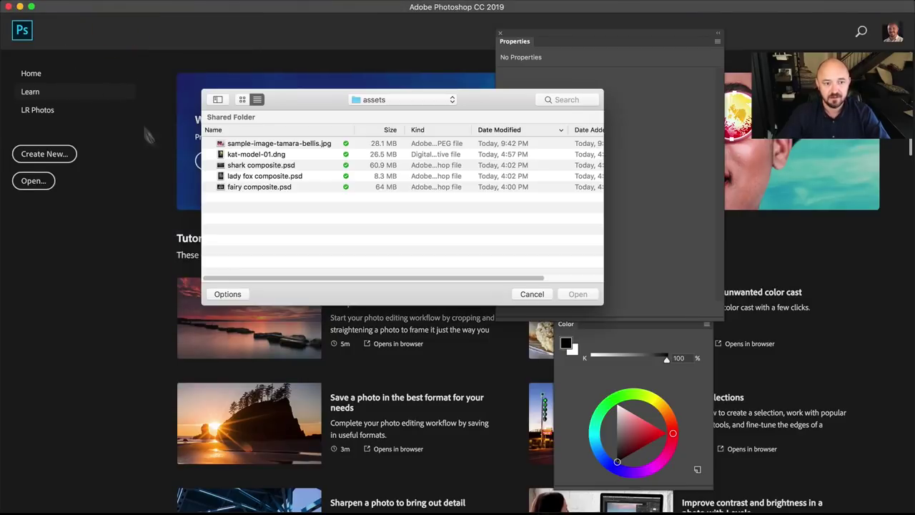
pyautogui.doubleClick(242, 176)
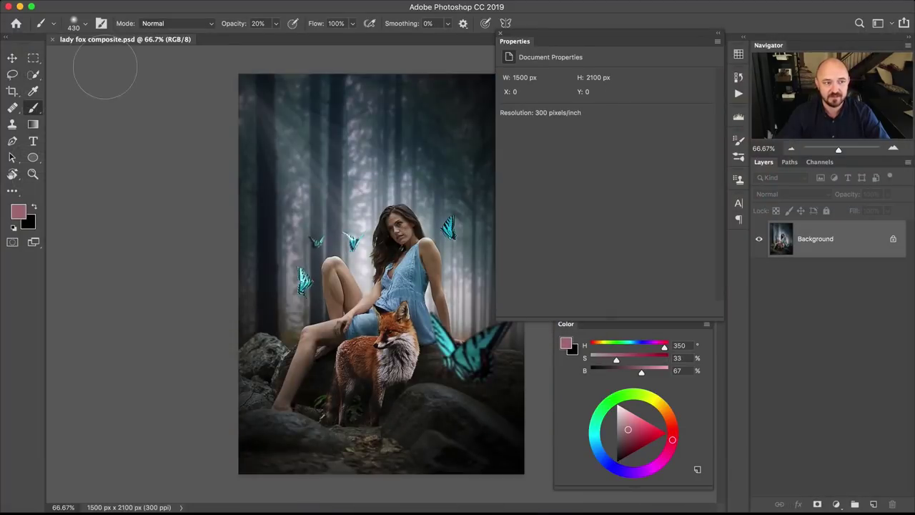
pyautogui.moveTo(97, 41)
pyautogui.mouseDown()
pyautogui.moveTo(98, 56)
pyautogui.moveTo(117, 62)
pyautogui.moveTo(133, 52)
pyautogui.moveTo(108, 40)
pyautogui.mouseUp()
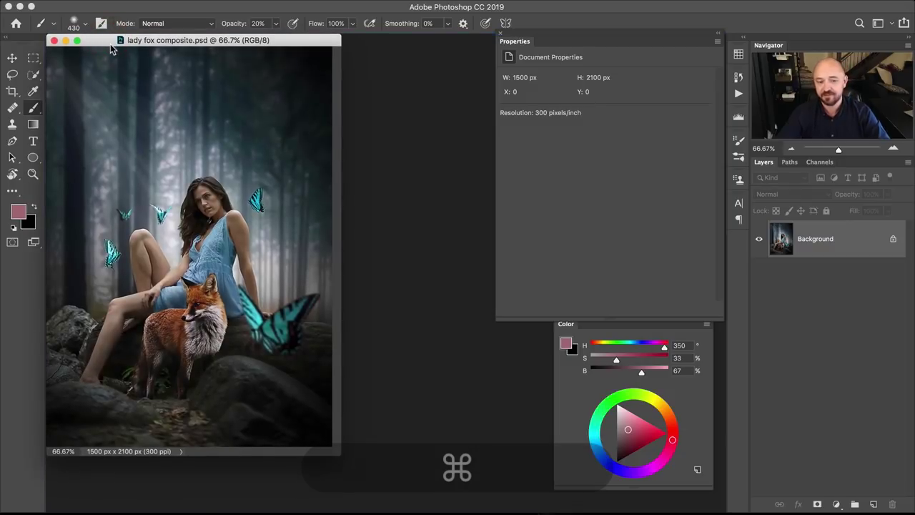
# Add a Curves adjustment layer above the lady fox composite's Background layer
pyautogui.click(836, 503)
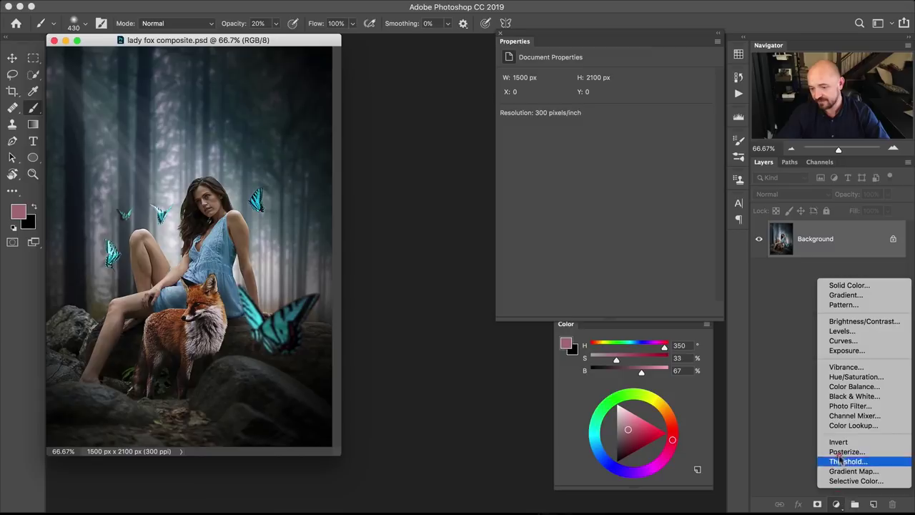
pyautogui.click(836, 341)
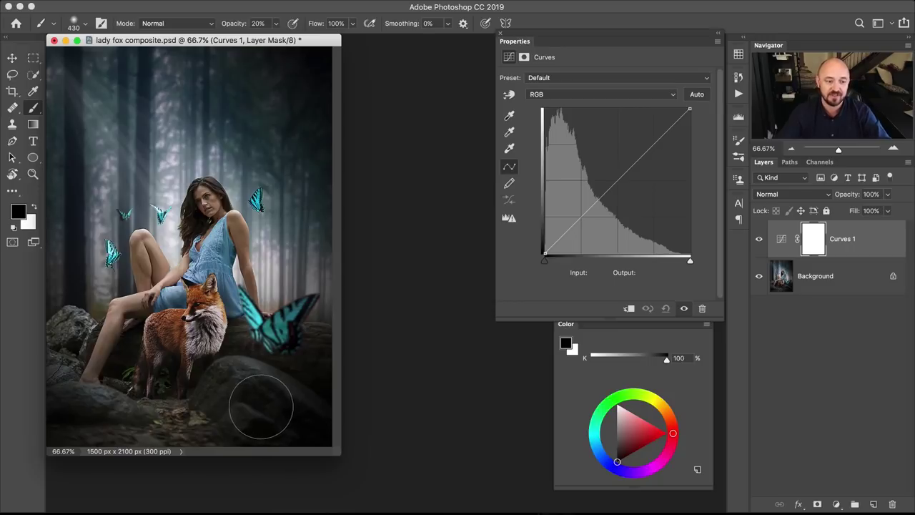
pyautogui.press('super')
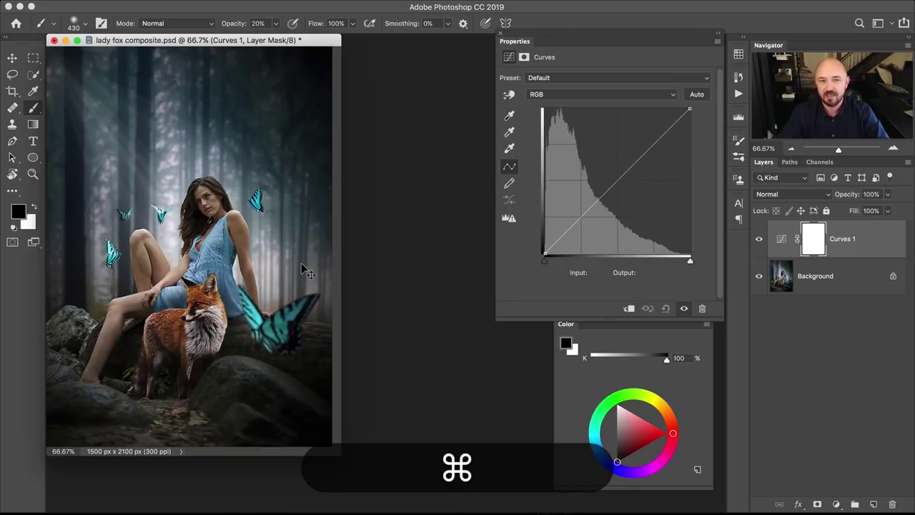
# On the Blue curve, raise the black point and lower the white point
pyautogui.click(565, 95)
pyautogui.click(556, 121)
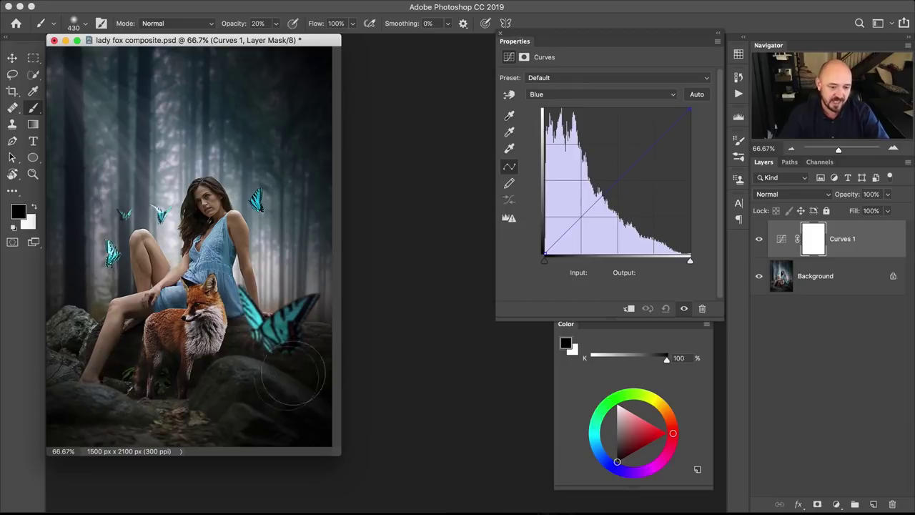
pyautogui.moveTo(543, 255); pyautogui.dragTo(541, 224)
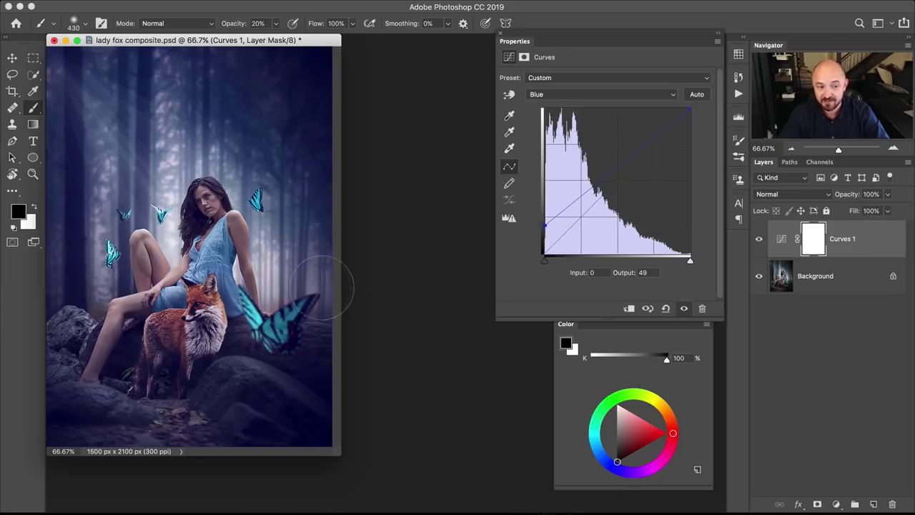
pyautogui.click(690, 108)
pyautogui.moveTo(690, 108); pyautogui.dragTo(696, 144)
# Add Blue midtone and shadow points around 80→100, then compare with the previous state
pyautogui.moveTo(636, 176); pyautogui.dragTo(636, 181)
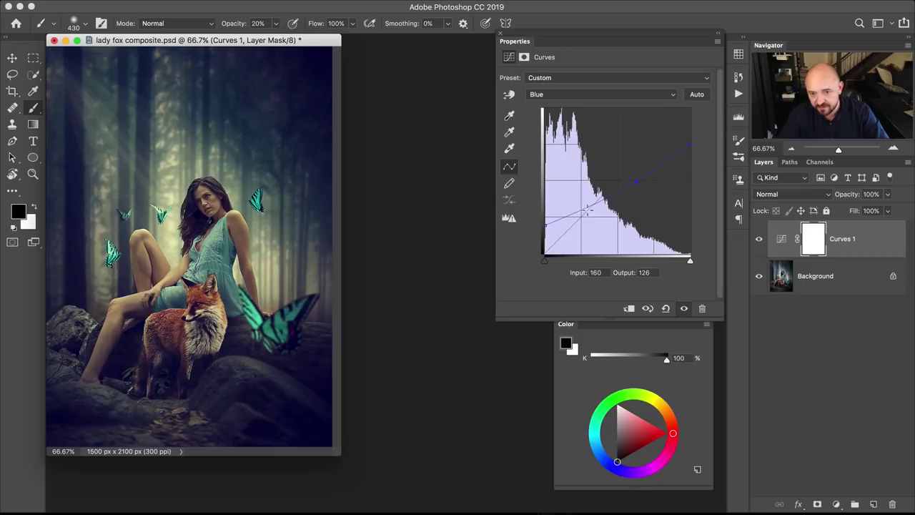
pyautogui.moveTo(586, 208); pyautogui.dragTo(589, 196)
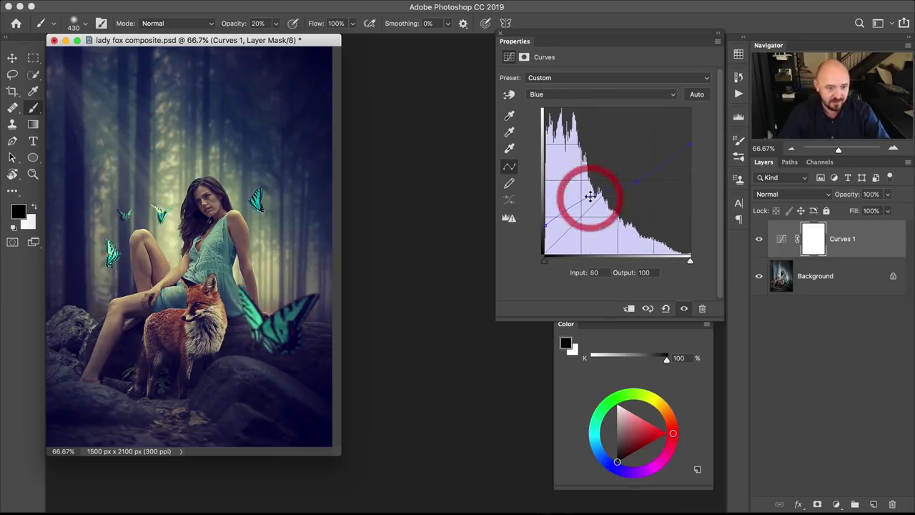
pyautogui.click(648, 309)
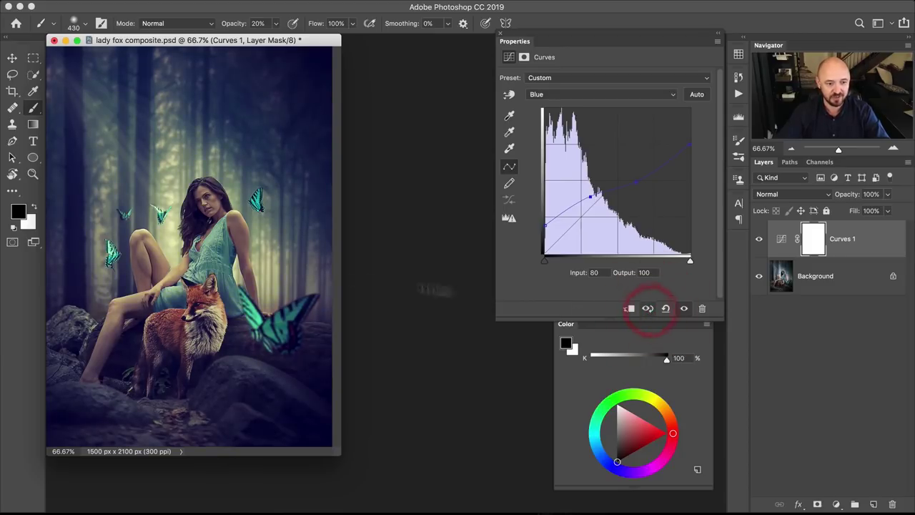
pyautogui.click(588, 95)
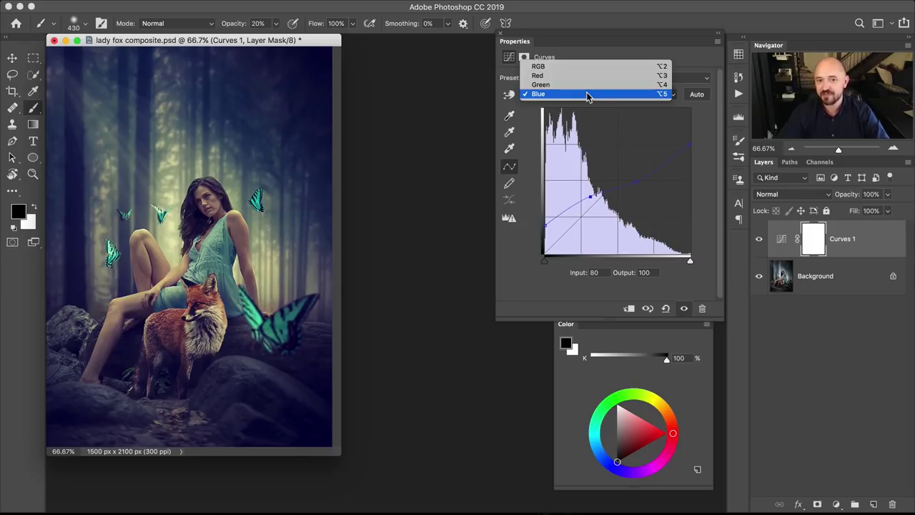
# Shape a Red S-curve with points at 65→55 and 145→164 using the targeted adjustment tool
pyautogui.click(589, 76)
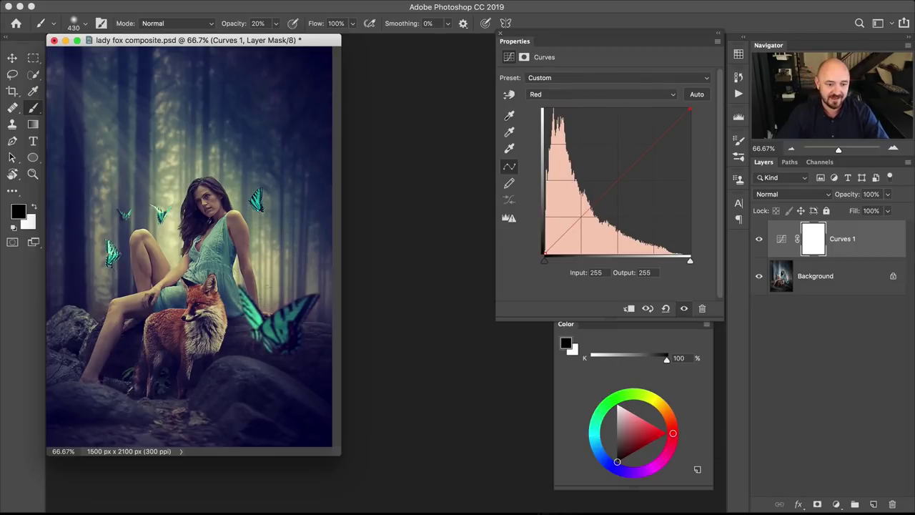
pyautogui.click(513, 96)
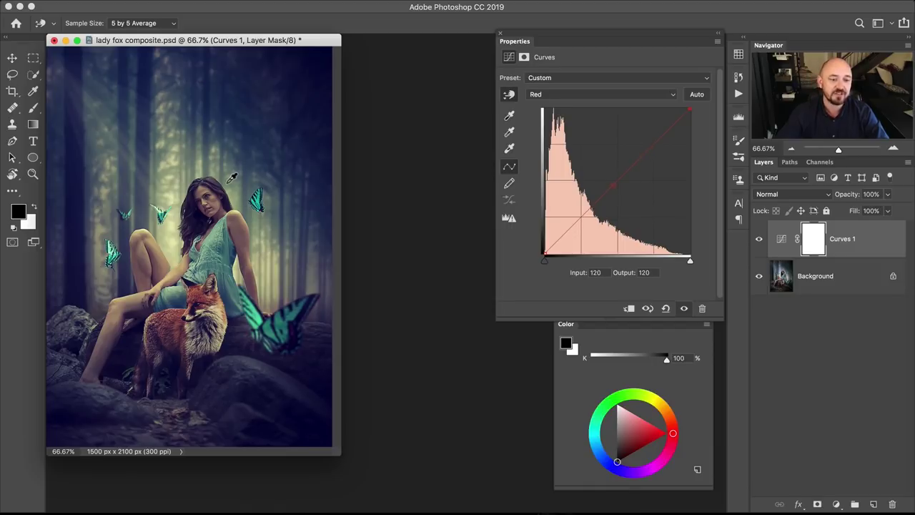
pyautogui.moveTo(232, 177); pyautogui.dragTo(231, 174)
pyautogui.moveTo(613, 178); pyautogui.dragTo(635, 150)
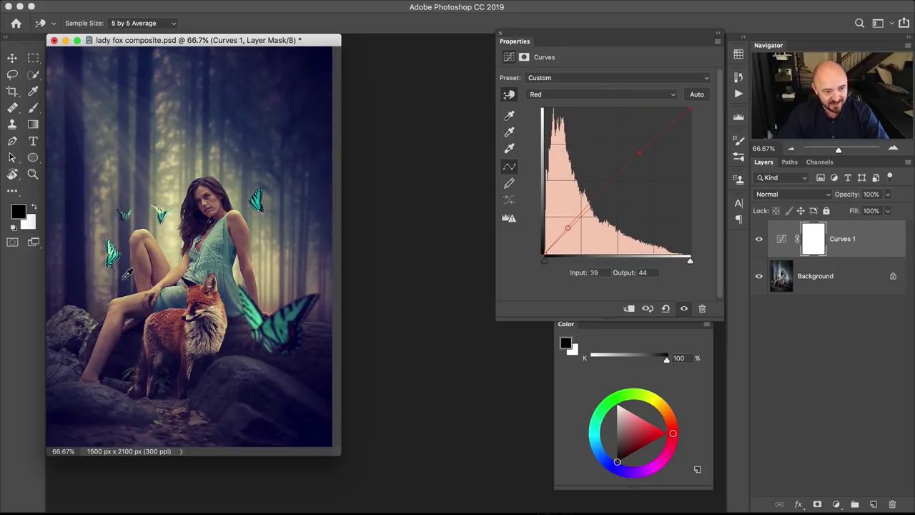
pyautogui.click(588, 205)
pyautogui.moveTo(589, 205); pyautogui.dragTo(581, 221)
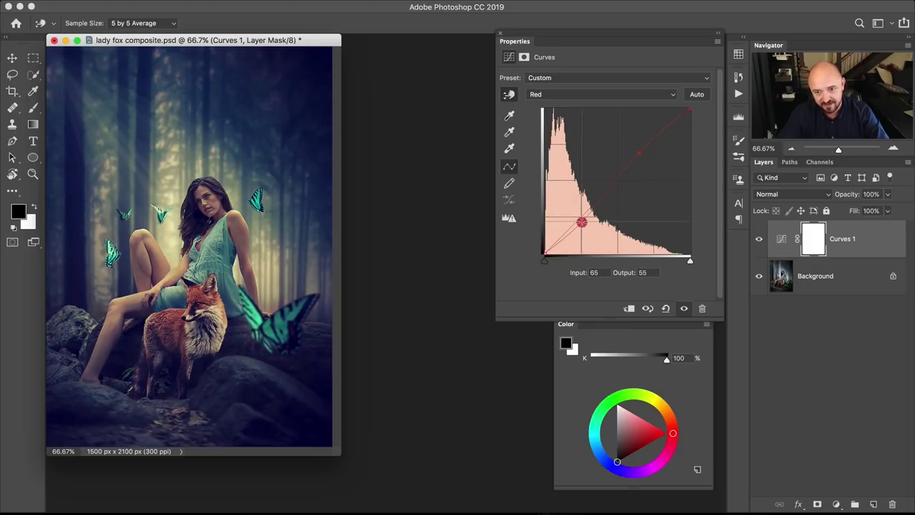
pyautogui.click(627, 160)
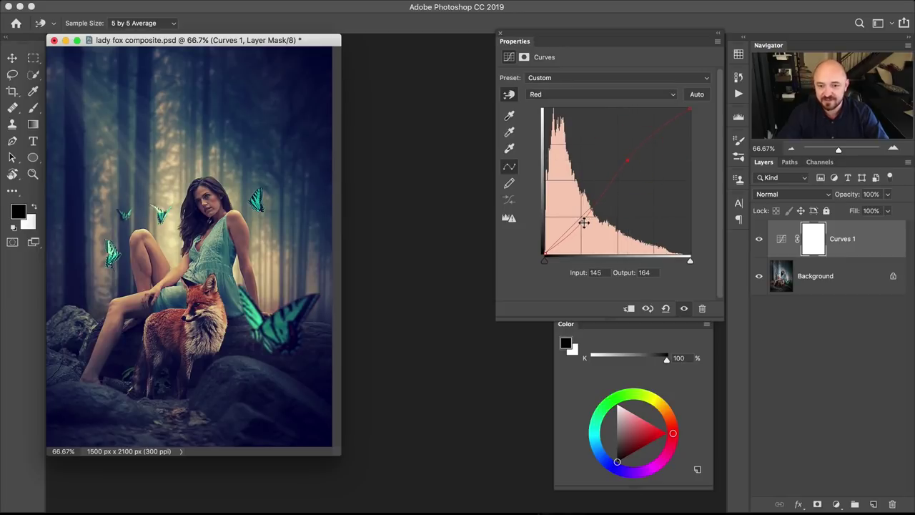
pyautogui.click(582, 222)
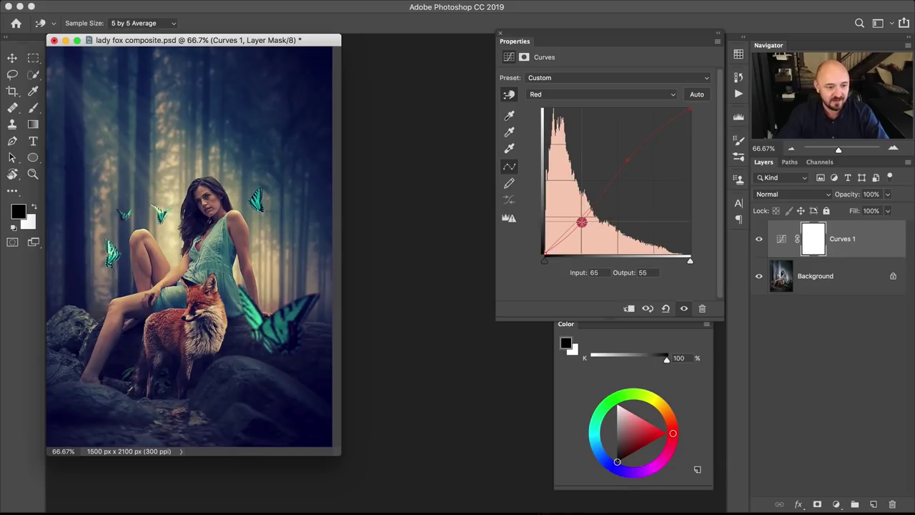
# Compare the graded lady fox against the original by toggling previous state and Curves 1 visibility
pyautogui.click(647, 309)
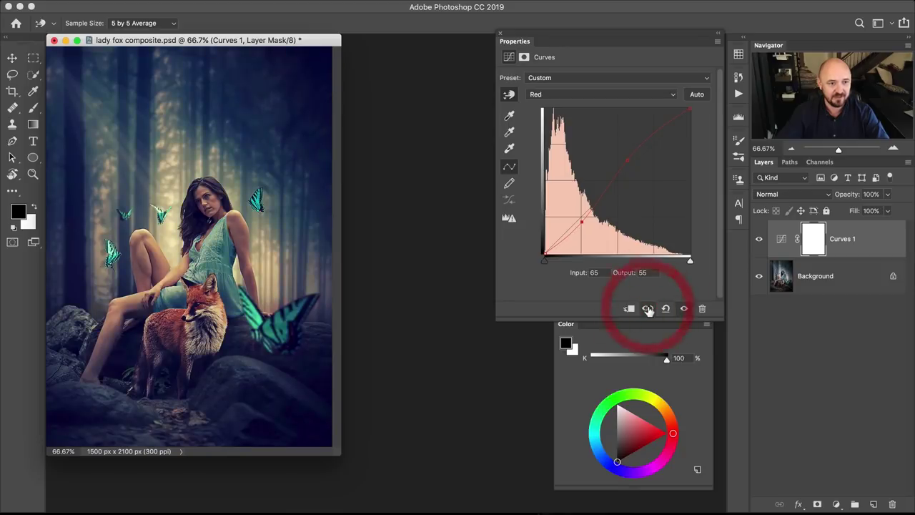
pyautogui.click(759, 240)
pyautogui.click(759, 239)
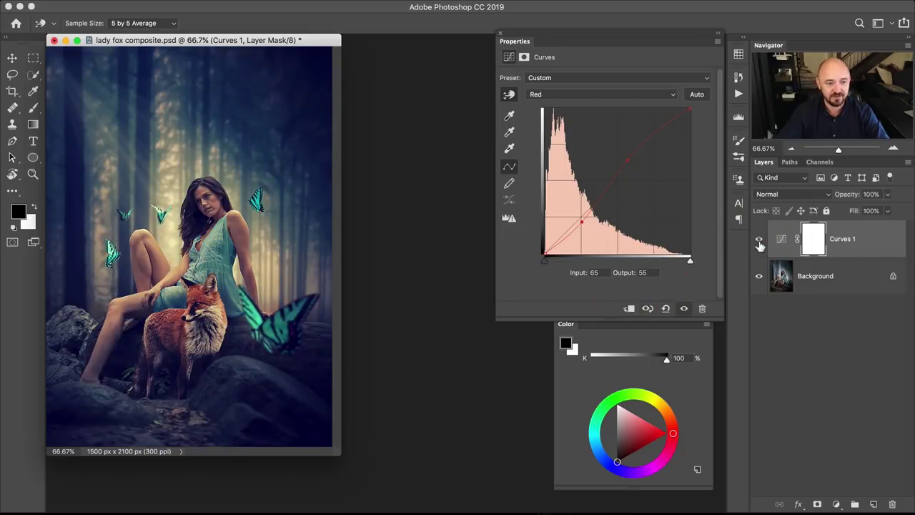
pyautogui.click(759, 239)
pyautogui.click(759, 239)
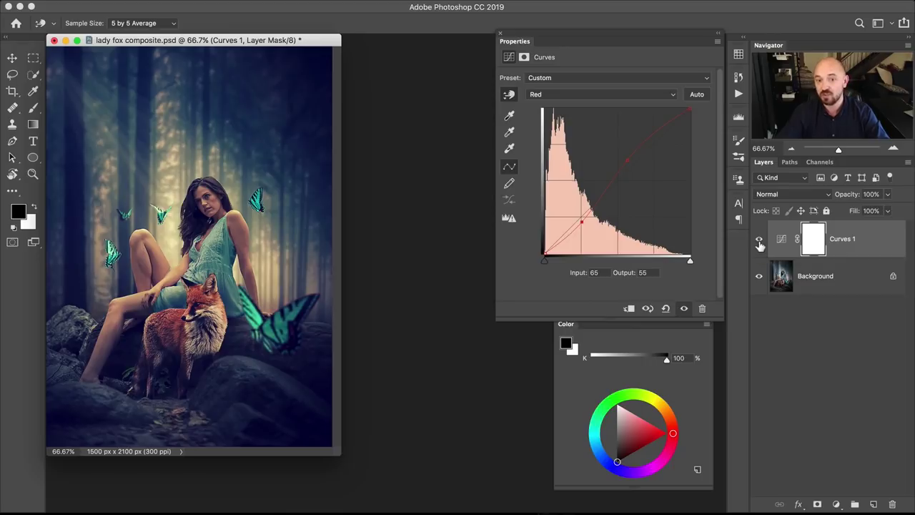
# Close the lady fox composite unsaved and open fairy composite.psd floating at 25% zoom
pyautogui.click(54, 42)
pyautogui.click(416, 178)
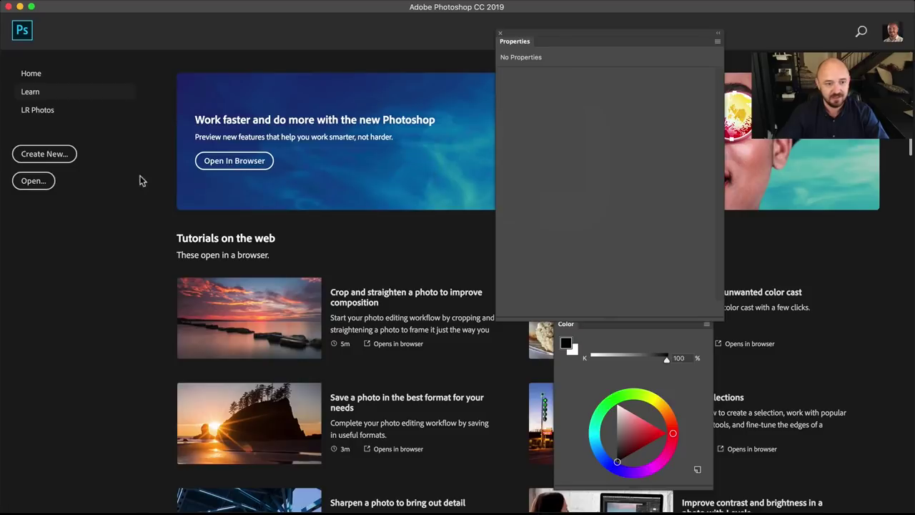
pyautogui.click(103, 6)
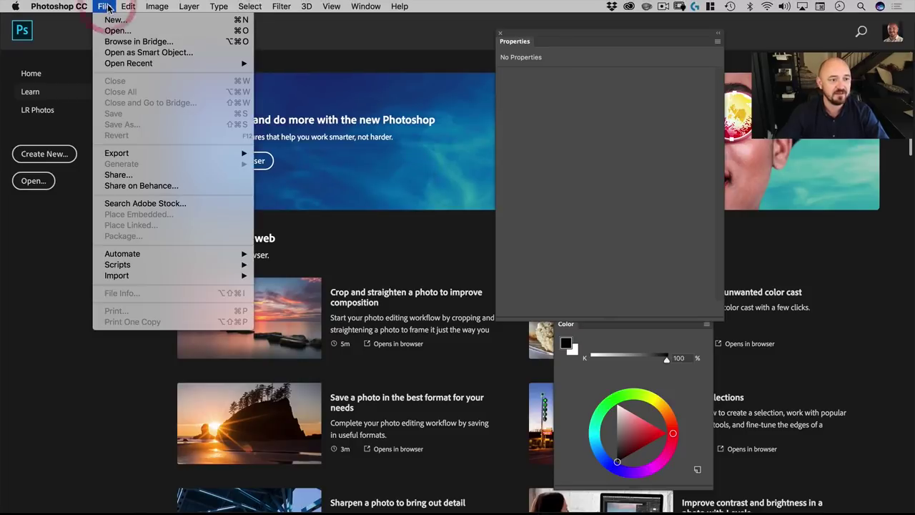
pyautogui.click(117, 30)
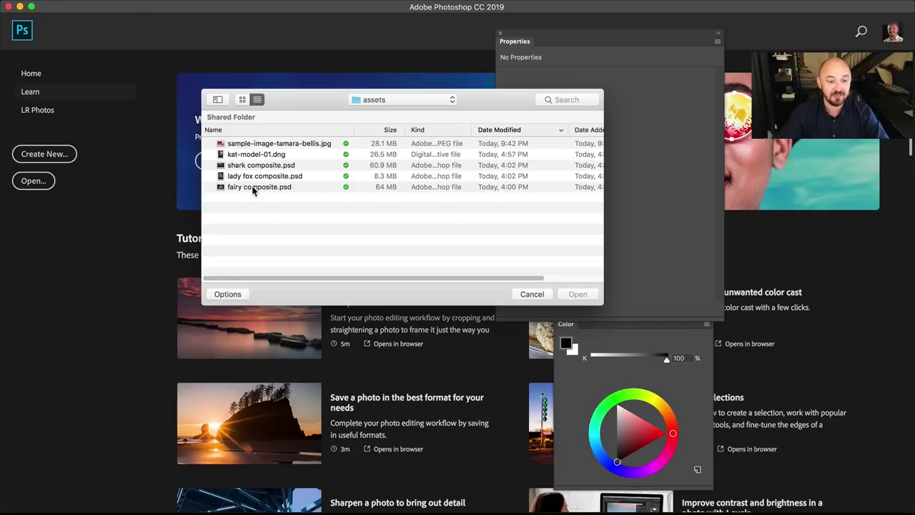
pyautogui.doubleClick(254, 187)
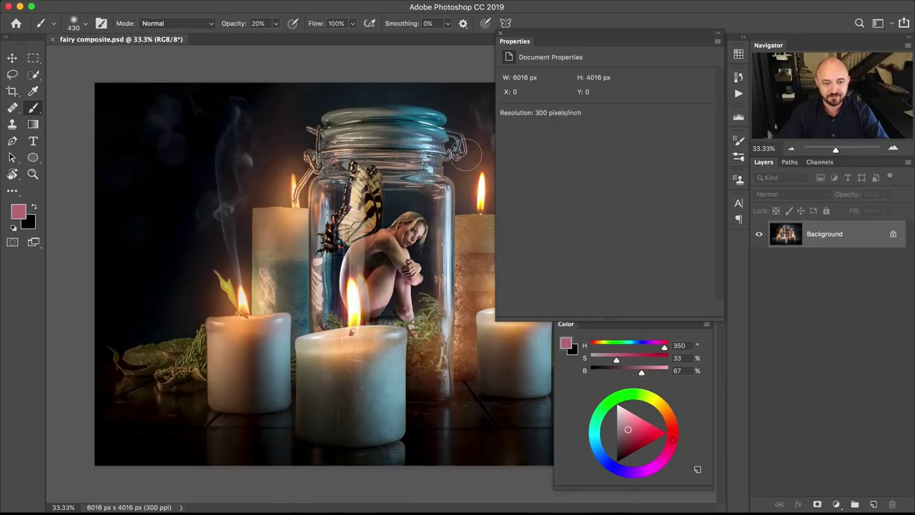
pyautogui.moveTo(91, 39); pyautogui.dragTo(127, 41)
pyautogui.keyDown('alt'); pyautogui.click(122, 86); pyautogui.keyUp('alt')
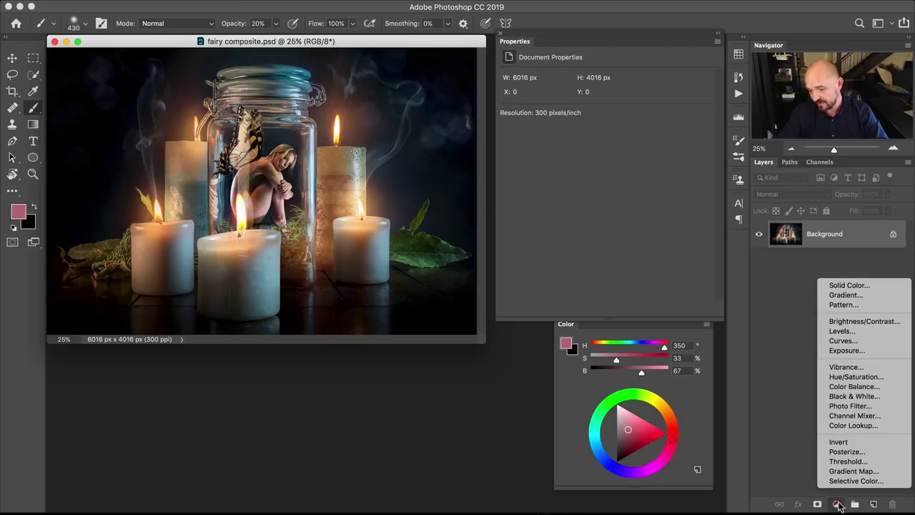
# Add a Curves adjustment layer and raise the Blue channel's black point
pyautogui.click(843, 341)
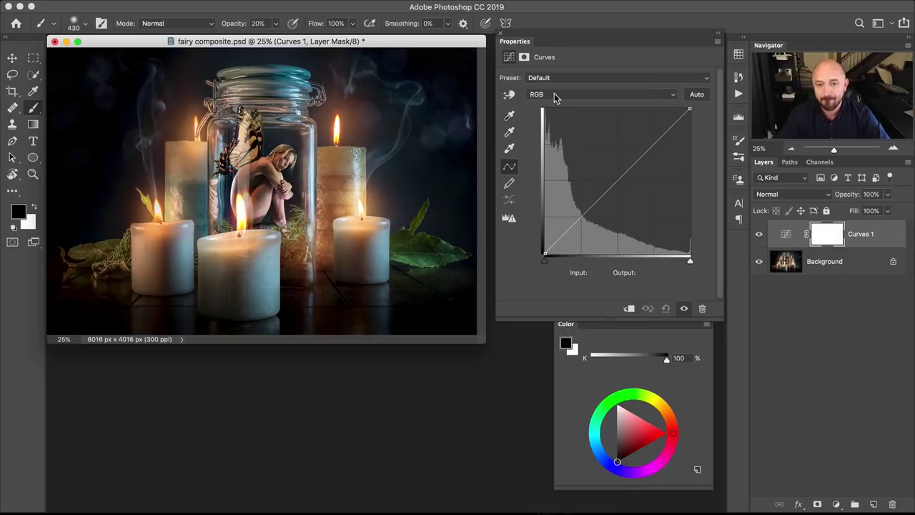
pyautogui.click(555, 96)
pyautogui.click(544, 122)
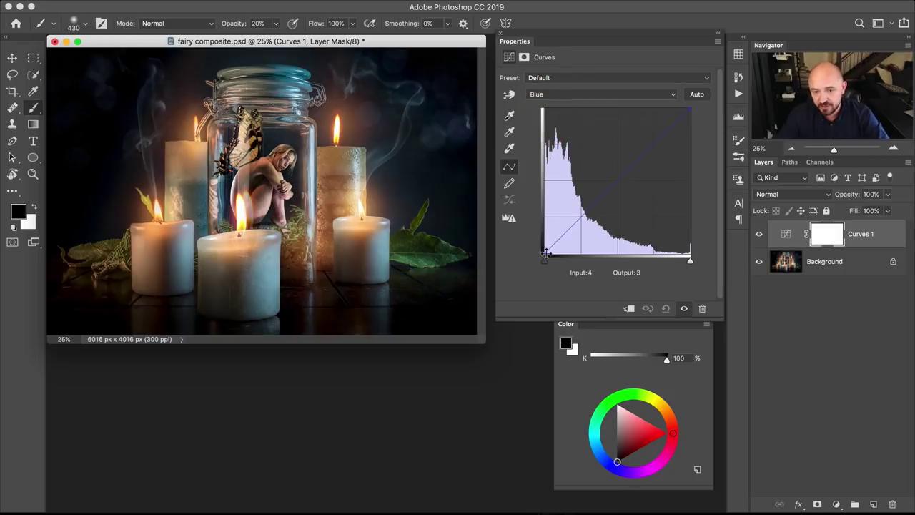
pyautogui.moveTo(544, 253)
pyautogui.mouseDown()
pyautogui.moveTo(535, 229)
pyautogui.moveTo(533, 239)
pyautogui.moveTo(545, 219)
pyautogui.moveTo(538, 240)
pyautogui.moveTo(547, 240)
pyautogui.mouseUp()
# Add low and midtone Blue points, pulling the blue midtones down slightly
pyautogui.click(554, 228)
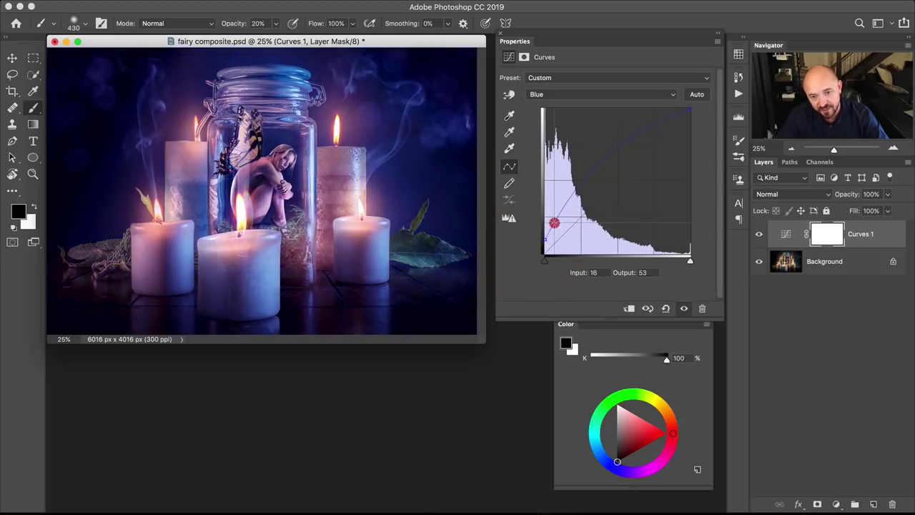
pyautogui.click(586, 181)
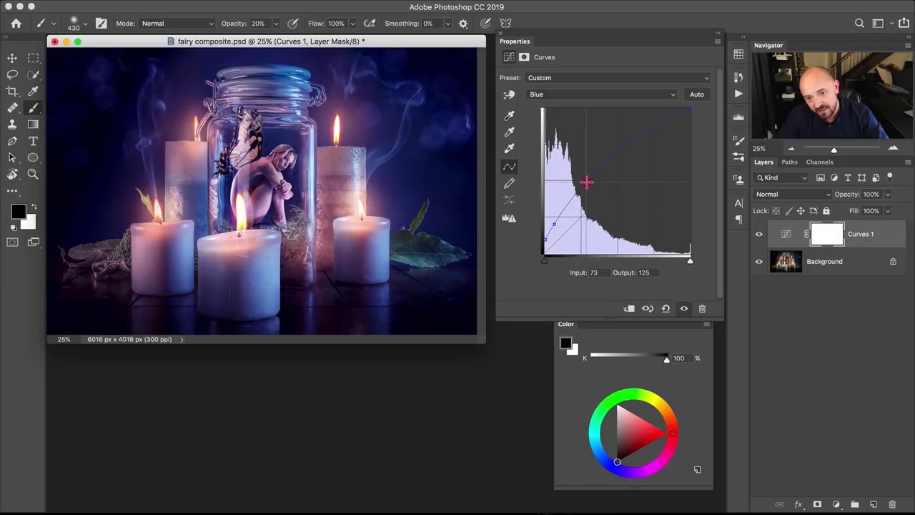
pyautogui.moveTo(586, 181); pyautogui.dragTo(591, 190)
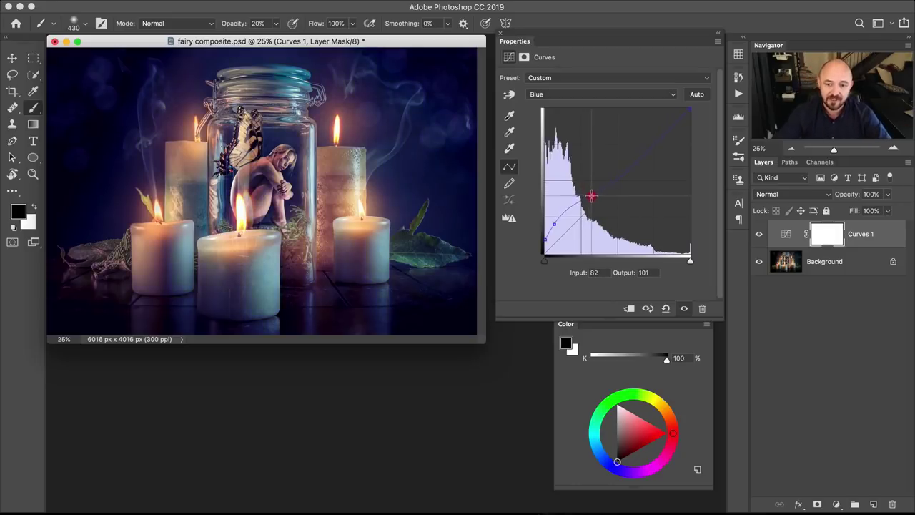
pyautogui.moveTo(591, 190); pyautogui.dragTo(596, 194)
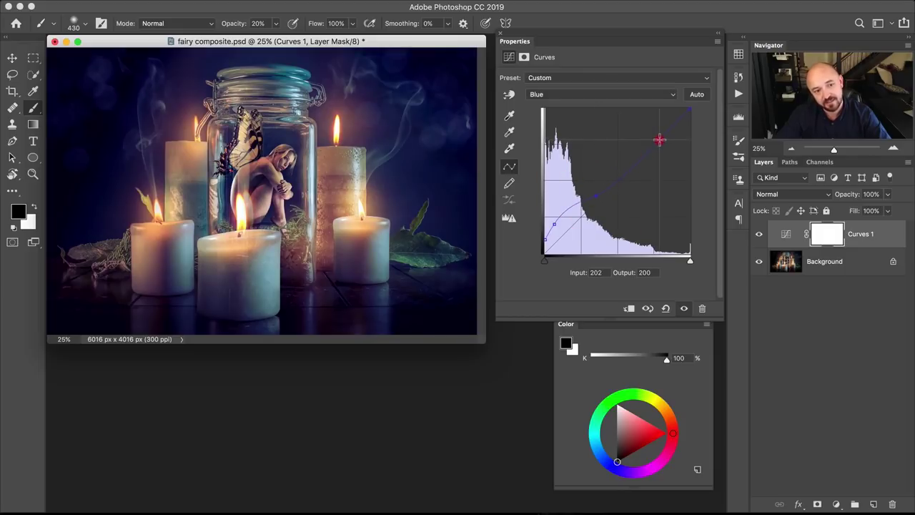
pyautogui.click(554, 223)
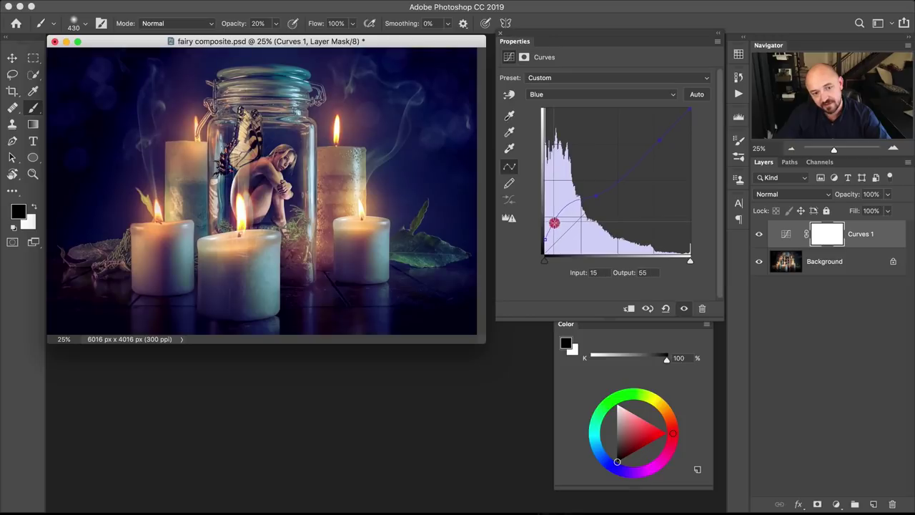
pyautogui.moveTo(554, 223); pyautogui.dragTo(554, 224)
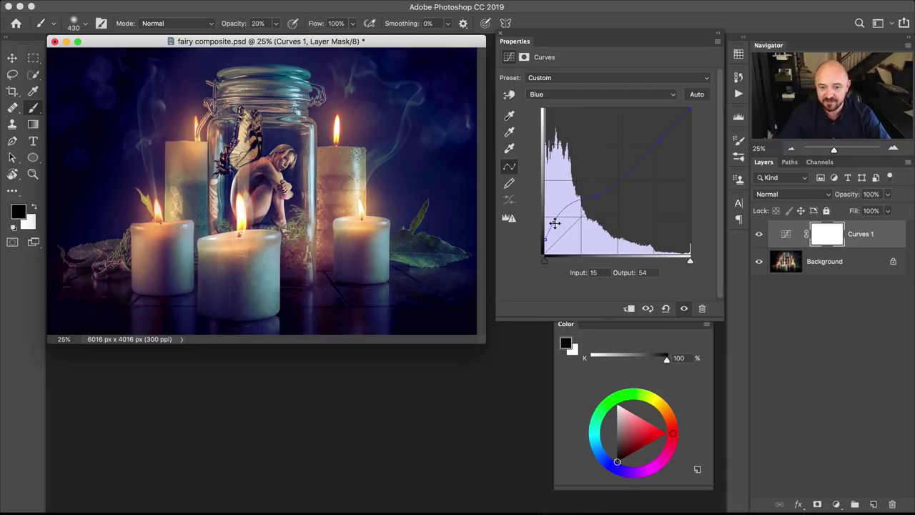
# Push more blue into the shadows, setting points near 10→51 and 37→75
pyautogui.moveTo(556, 221)
pyautogui.mouseDown()
pyautogui.moveTo(557, 190)
pyautogui.moveTo(565, 210)
pyautogui.mouseUp()
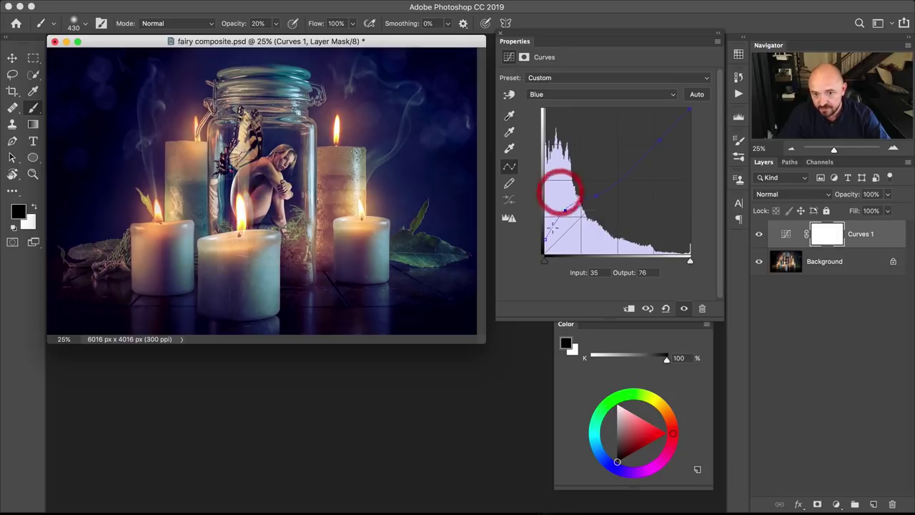
pyautogui.click(551, 226)
pyautogui.moveTo(551, 225); pyautogui.dragTo(550, 227)
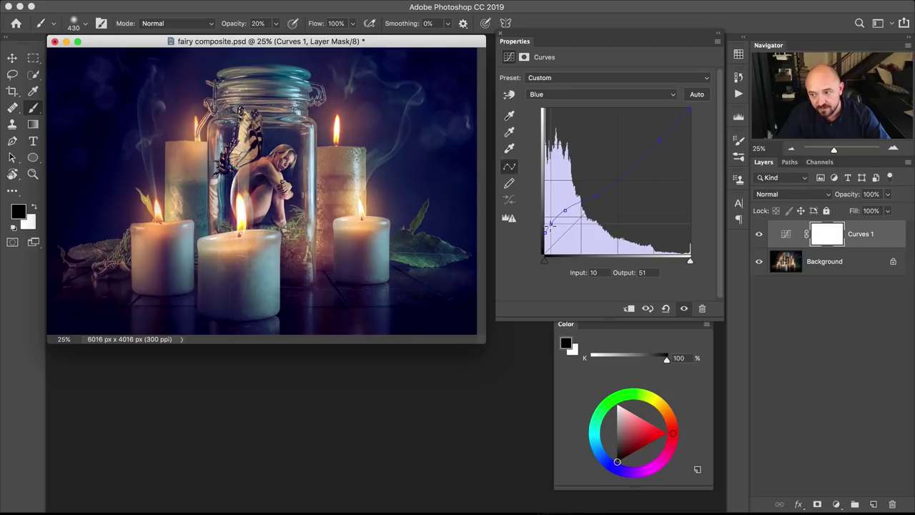
pyautogui.moveTo(550, 225); pyautogui.dragTo(565, 211)
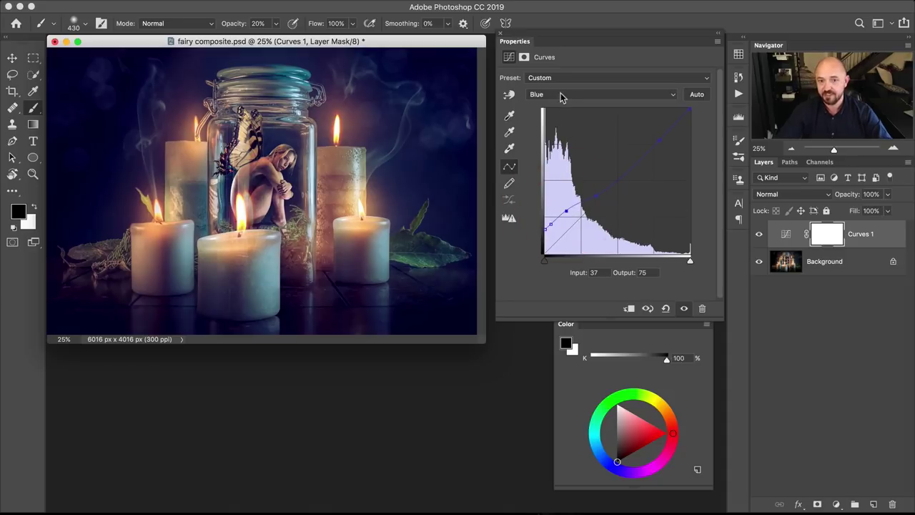
pyautogui.click(562, 93)
pyautogui.click(560, 85)
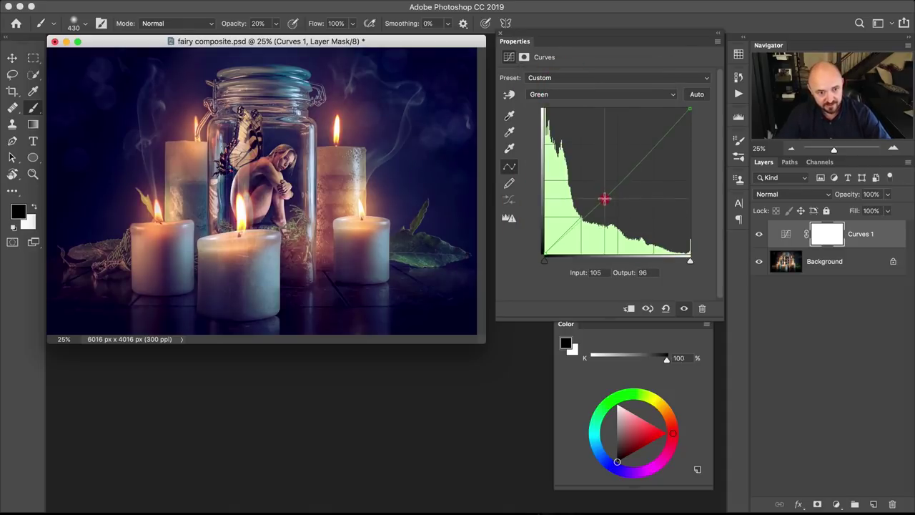
# Pull the Green curve's midtones toward magenta, then give the RGB curve an S-shape with brighter highlights and darker shadows
pyautogui.moveTo(605, 197); pyautogui.dragTo(602, 209)
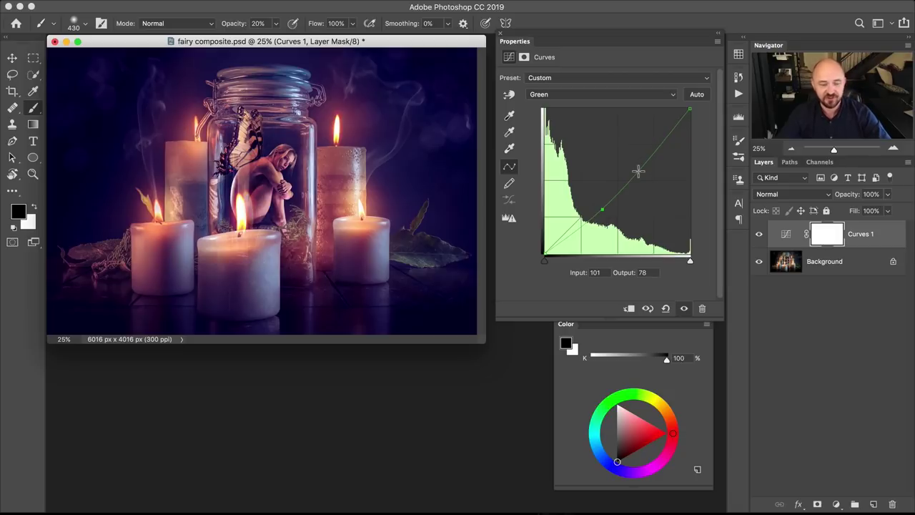
pyautogui.moveTo(643, 164); pyautogui.dragTo(643, 159)
pyautogui.click(552, 95)
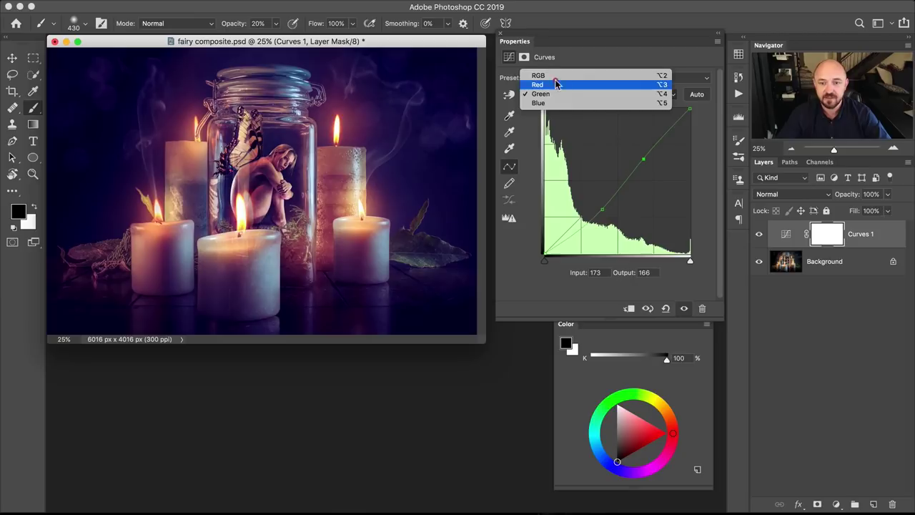
pyautogui.click(550, 74)
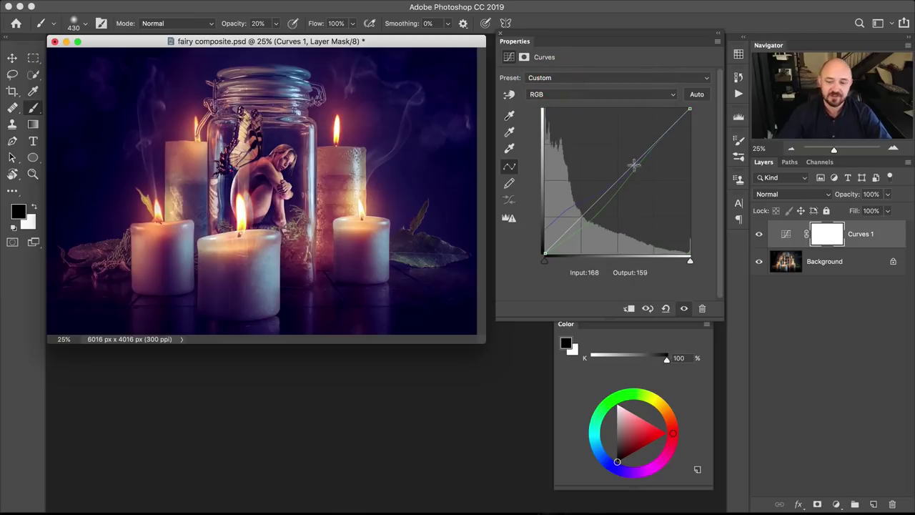
pyautogui.moveTo(636, 157); pyautogui.dragTo(637, 155)
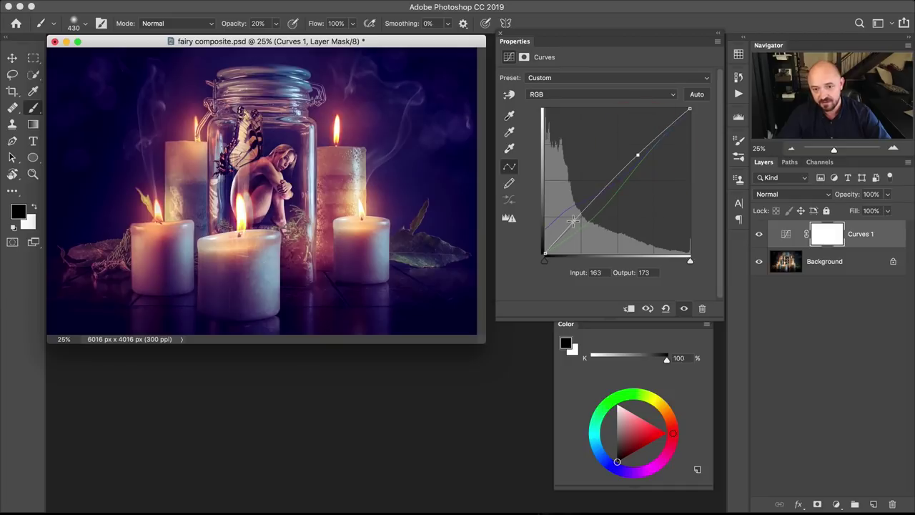
pyautogui.moveTo(573, 221); pyautogui.dragTo(572, 228)
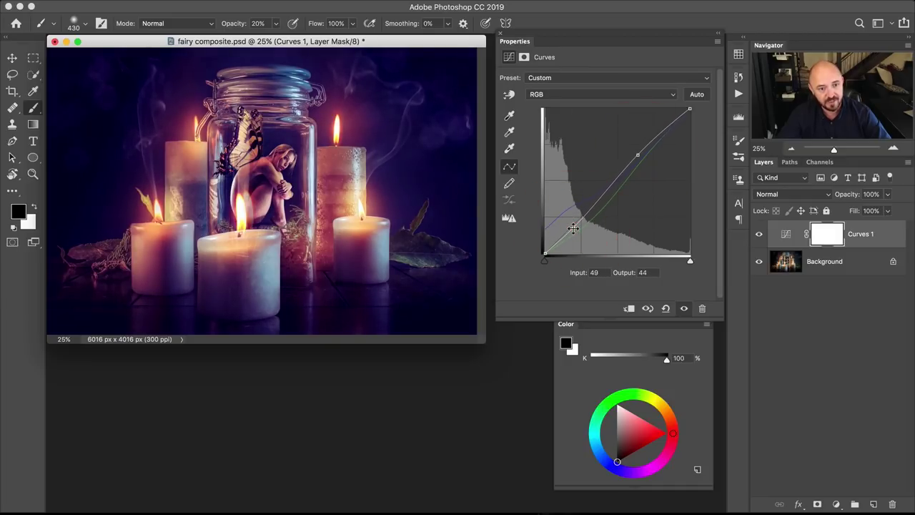
# Toggle View Previous State to compare the fairy composite before and after the curves
pyautogui.click(647, 309)
pyautogui.click(647, 309)
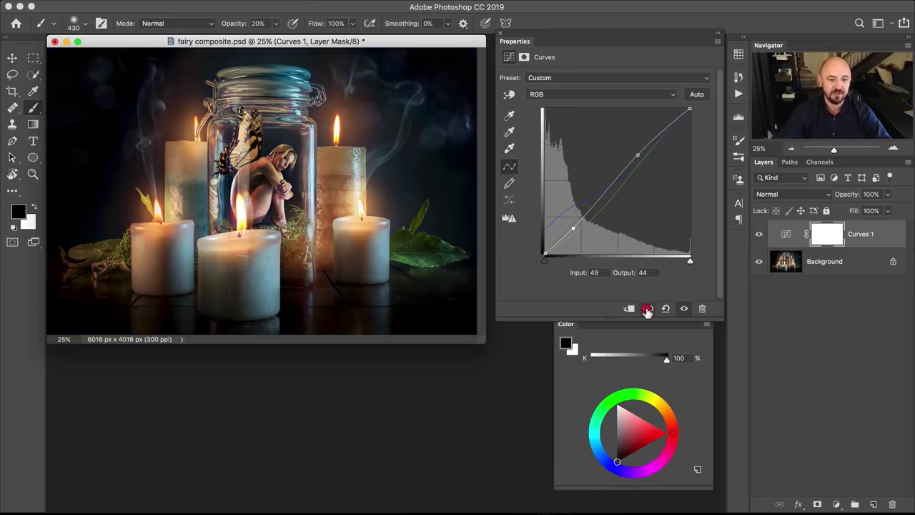
pyautogui.click(646, 309)
# End the before/after comparison and select the Curves 1 layer mask to show its Masks properties
pyautogui.click(646, 309)
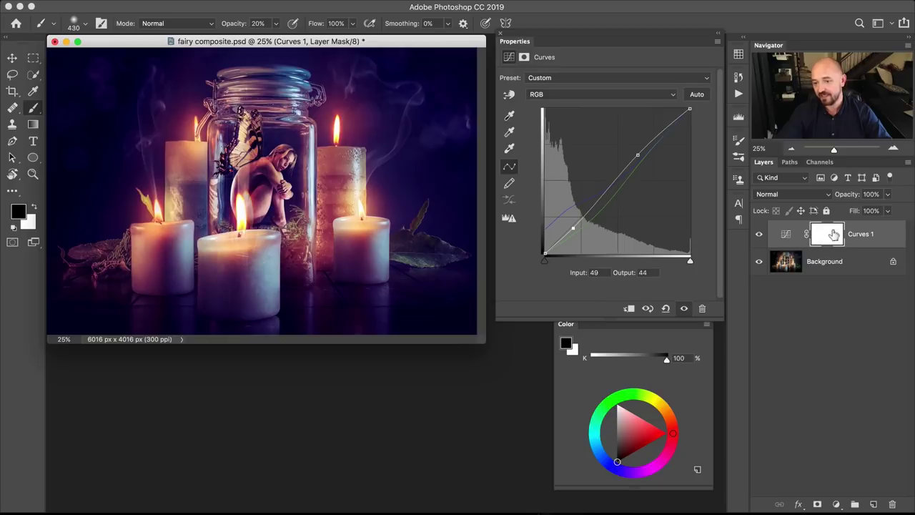
pyautogui.click(827, 237)
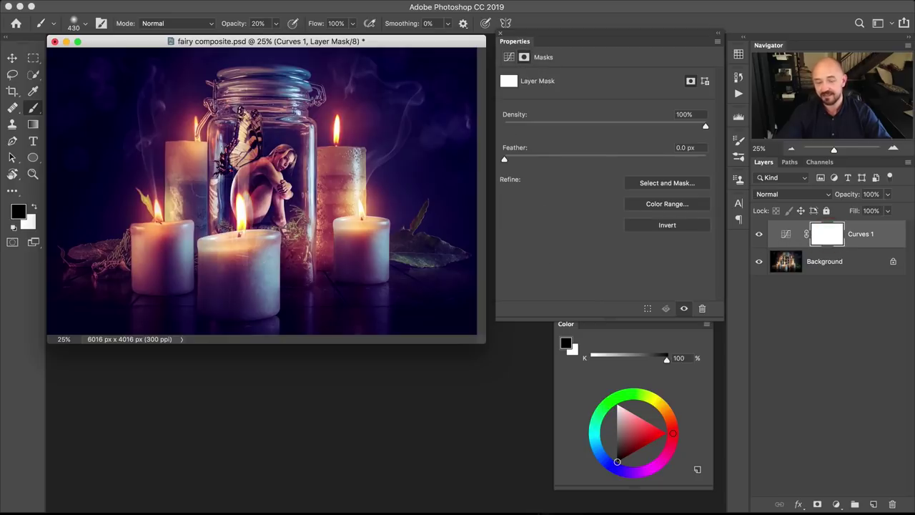